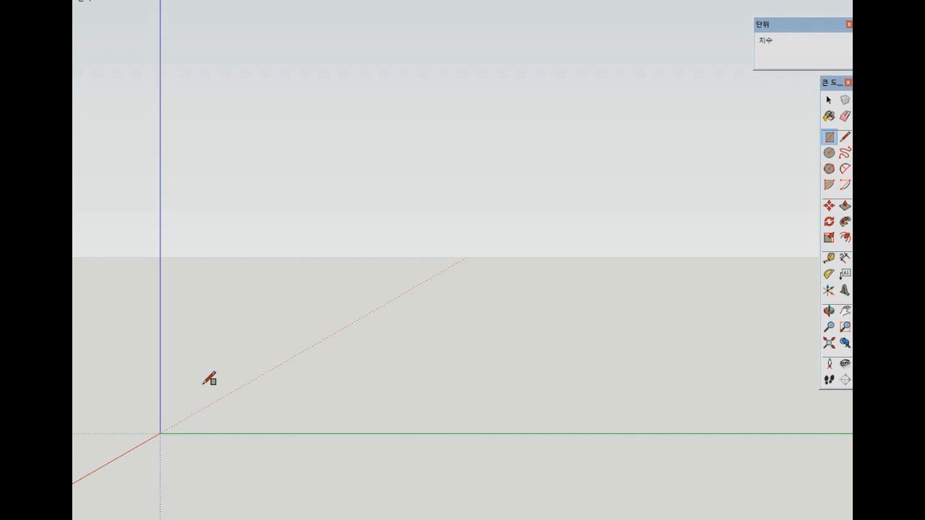
# - Draw a vertical rectangle from the origin, 2800 mm high and 4200 mm wide
pyautogui.press('e')
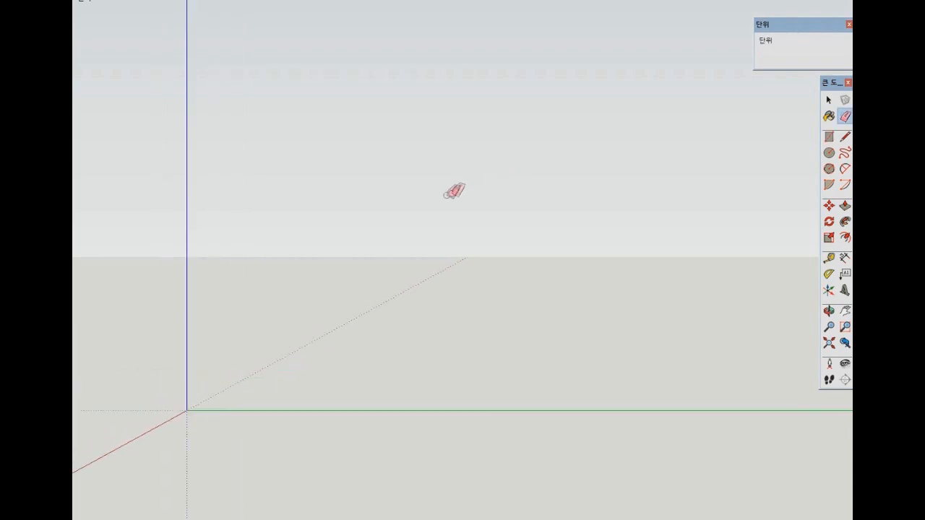
pyautogui.press('r')
pyautogui.click(160, 434)
pyautogui.click(510, 240)
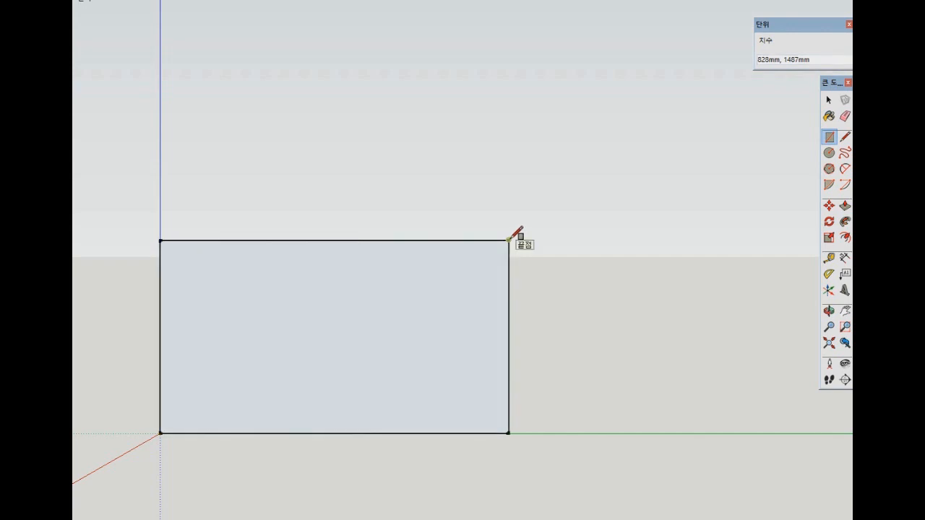
pyautogui.write('2800,4200')
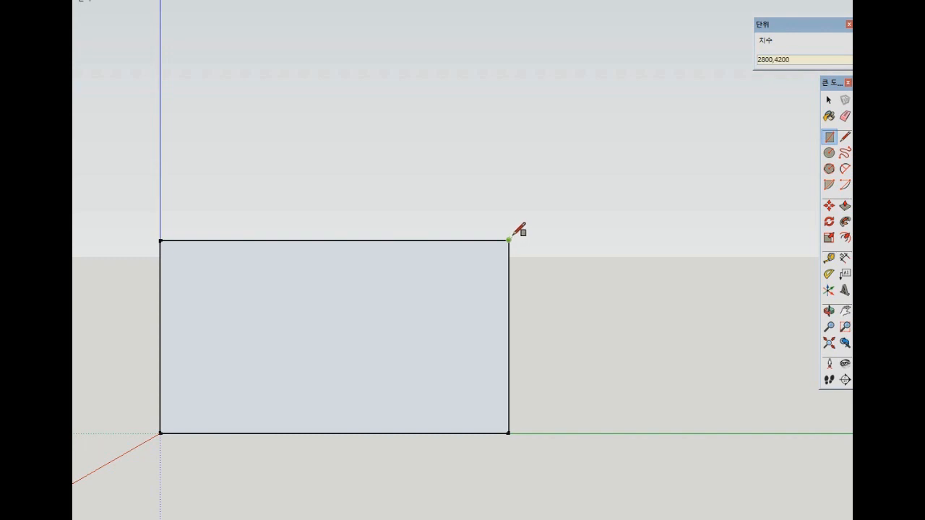
pyautogui.hotkey('shift', 'z')
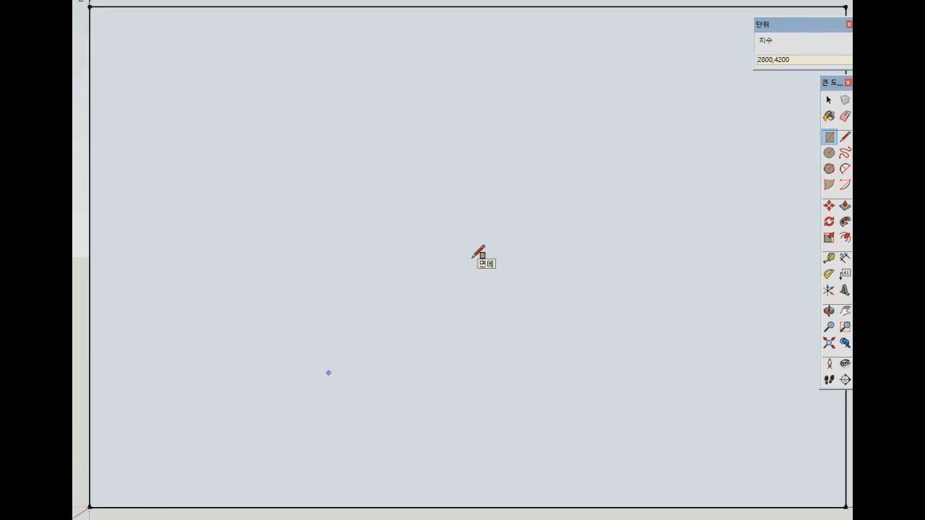
pyautogui.scroll(-3, 362, 262)
pyautogui.scroll(1, 357, 264)
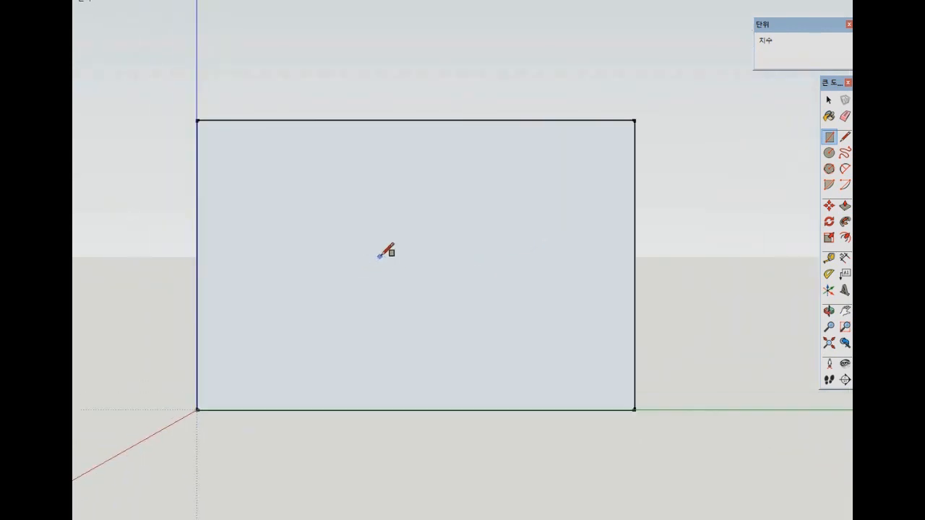
pyautogui.scroll(1, 381, 254)
pyautogui.press('space')
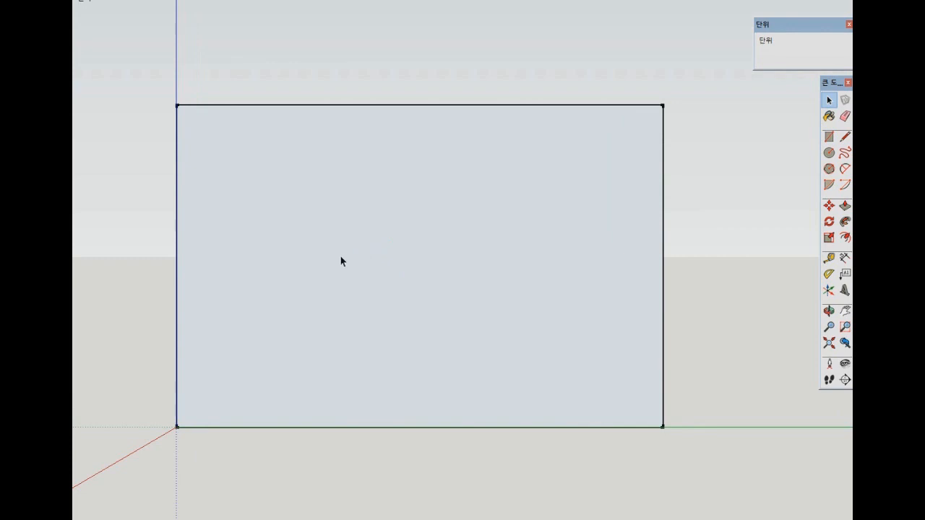
# - Draw a horizontal line across the rectangle between the midpoints of its two vertical edges
pyautogui.press('l')
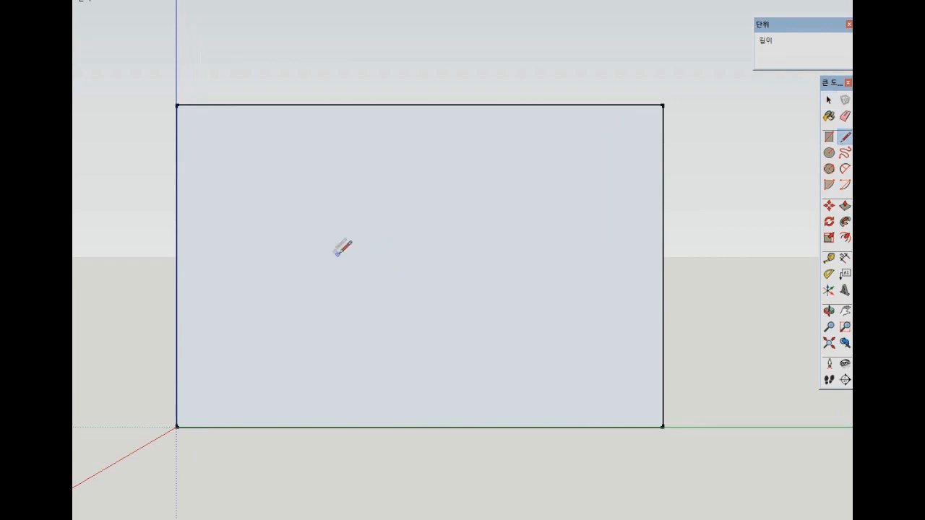
pyautogui.click(176, 265)
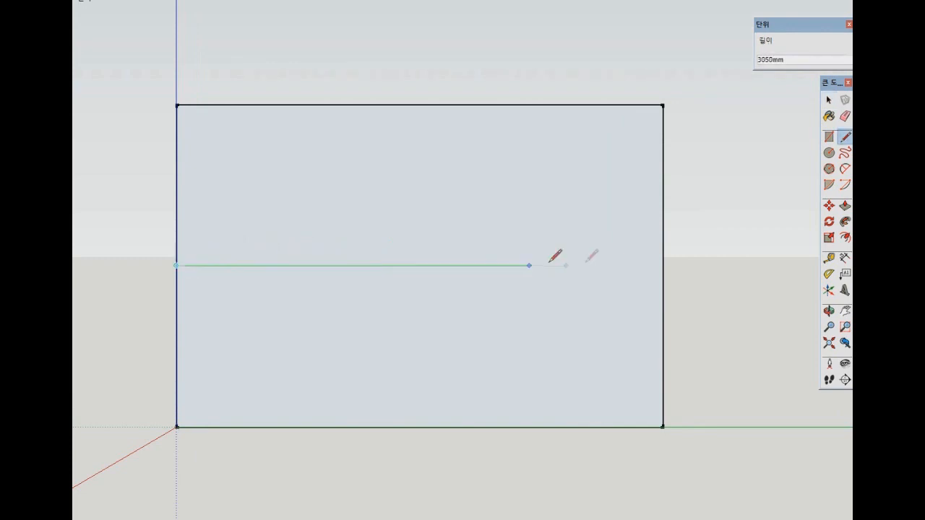
pyautogui.click(662, 265)
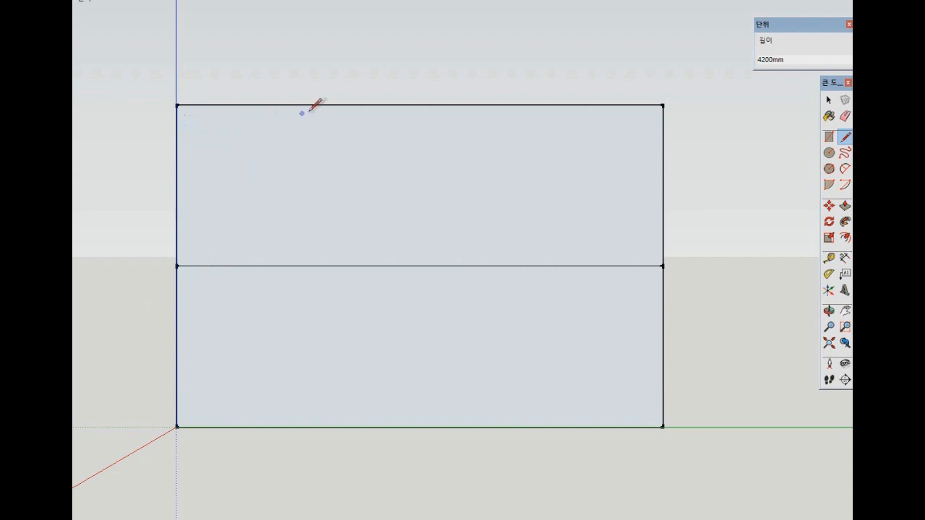
# - Draw a full-height vertical divider 1200 mm from the rectangle's left edge
pyautogui.click(177, 105)
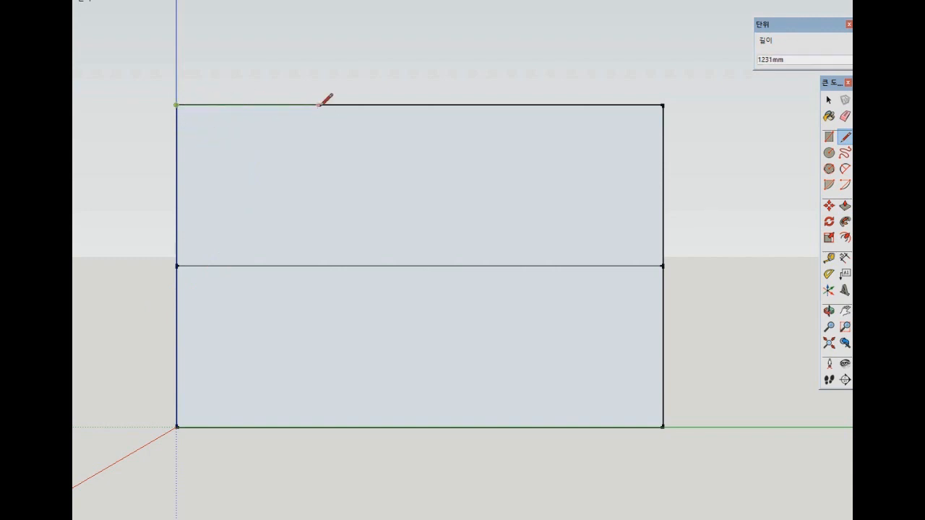
pyautogui.write('1200')
pyautogui.press('Return')
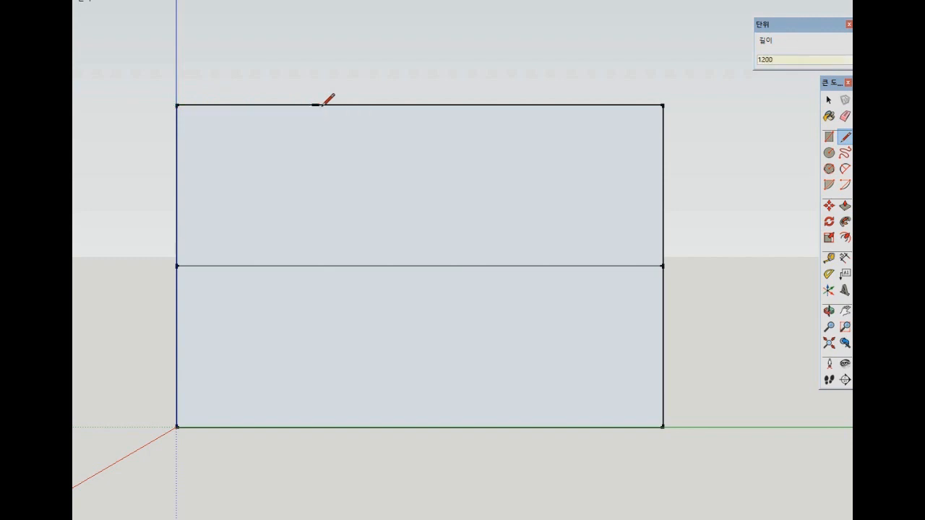
pyautogui.click(315, 427)
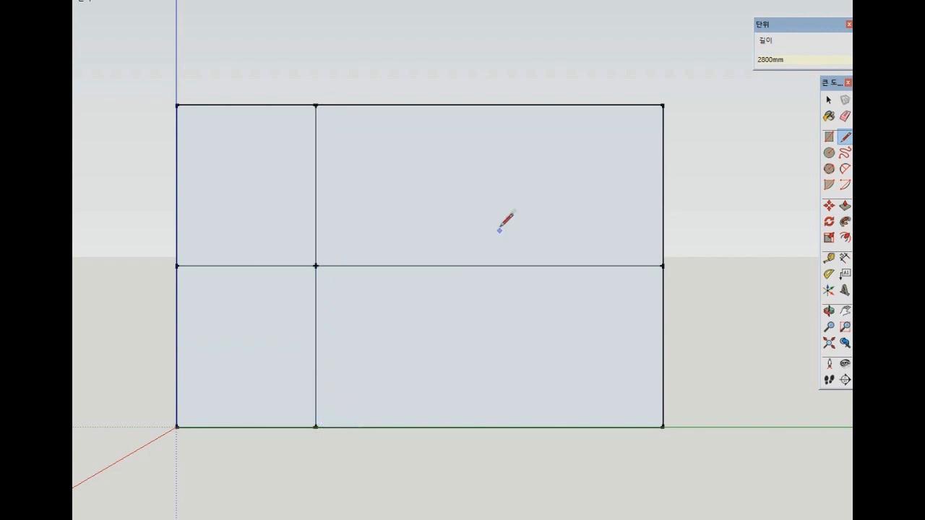
# - Draw a full-height vertical divider 1200 mm from the rectangle's right edge
pyautogui.click(663, 105)
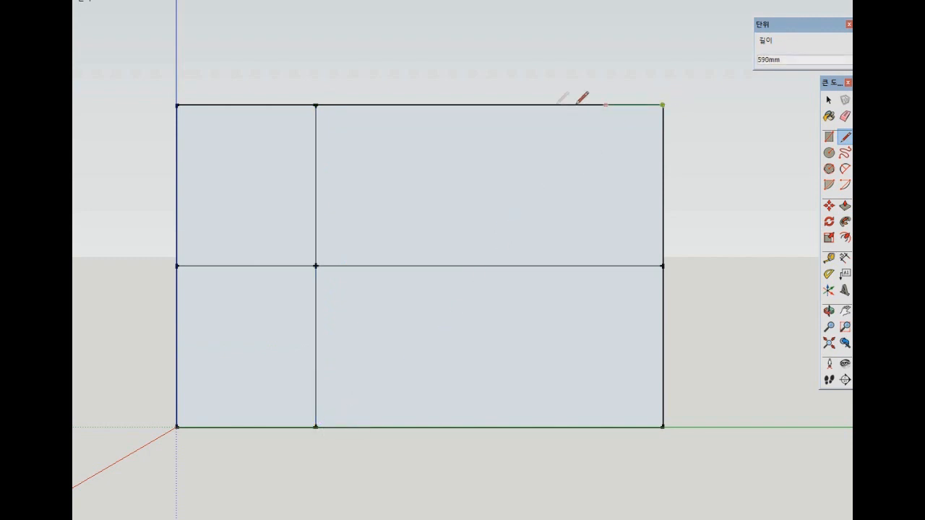
pyautogui.click(525, 105)
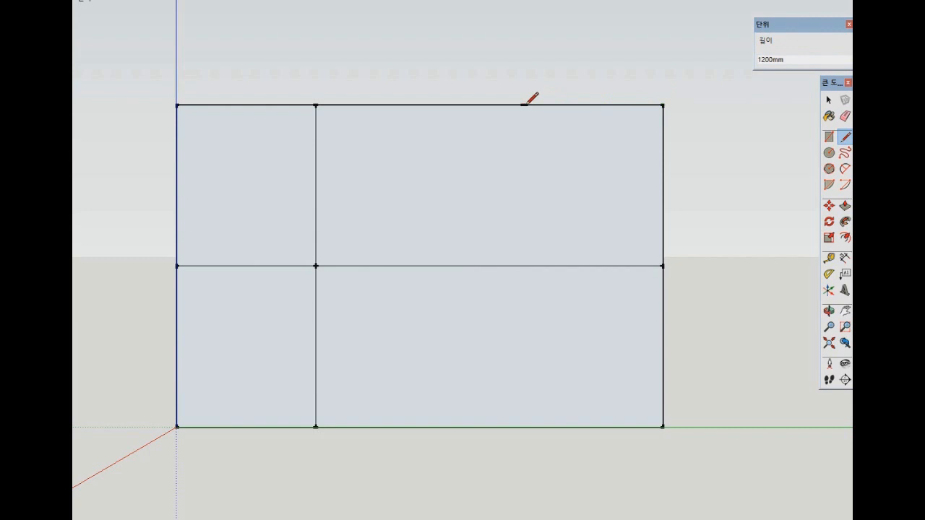
pyautogui.click(525, 426)
pyautogui.scroll(-1, 405, 329)
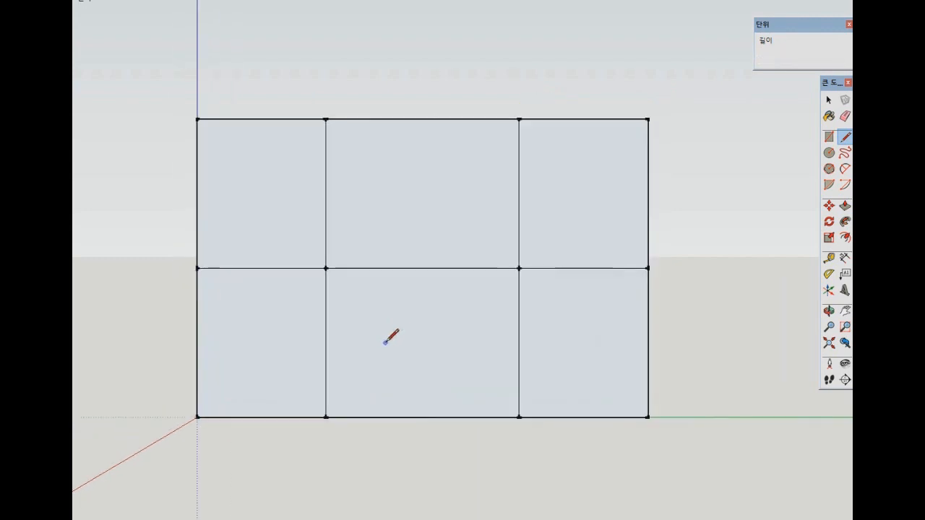
pyautogui.scroll(1, 387, 339)
pyautogui.press('space')
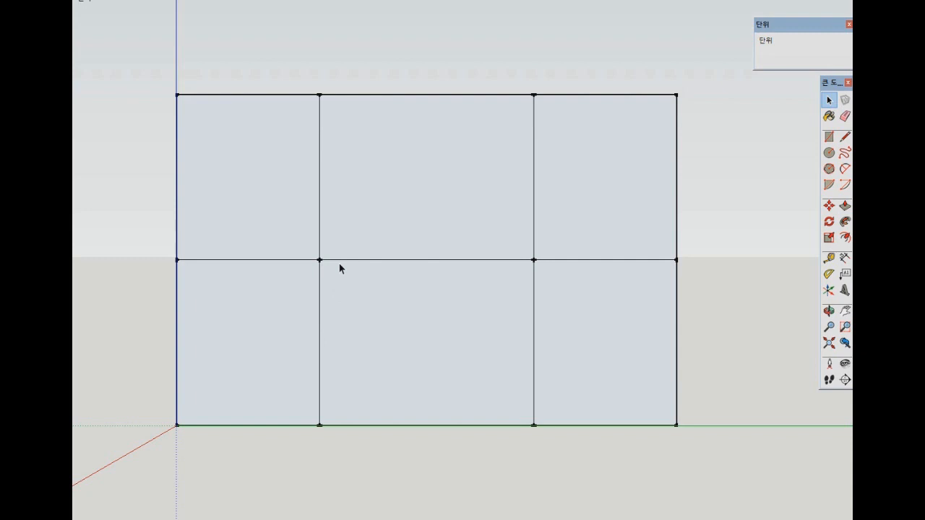
# - Dimension the overall width of the rectangle, placing the dimension below its bottom edge
pyautogui.press('t')
pyautogui.click(177, 425)
pyautogui.click(676, 426)
pyautogui.click(673, 480)
# - Dimension the rectangle's full height and the height of its lower half, placing both beside the left edge
pyautogui.click(176, 426)
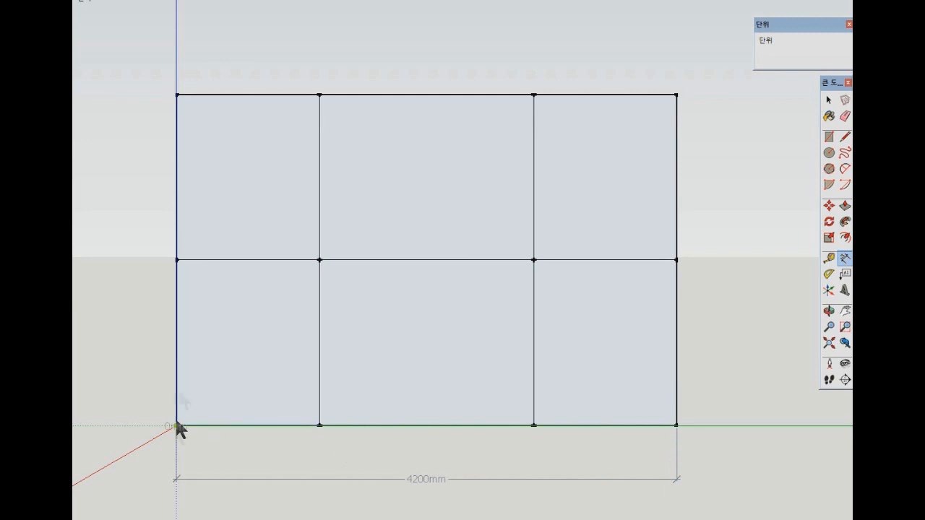
pyautogui.click(177, 94)
pyautogui.click(120, 96)
pyautogui.click(177, 260)
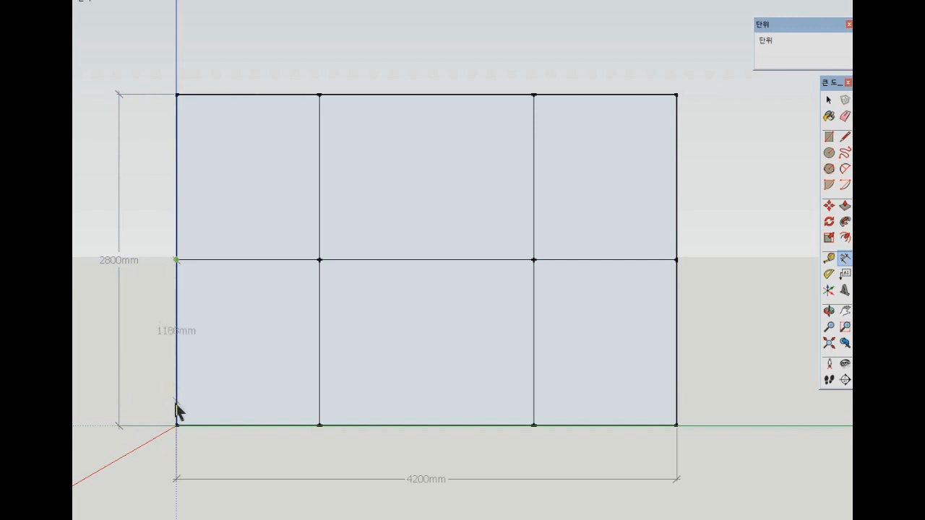
pyautogui.click(177, 426)
pyautogui.click(153, 420)
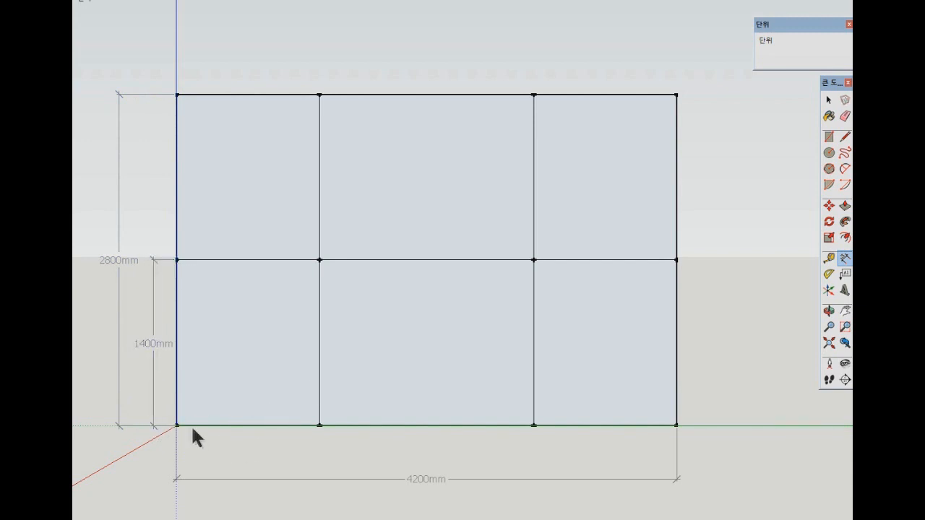
# - Dimension the three segments of the bottom edge between the rectangle's corners and the vertical dividers
pyautogui.click(177, 425)
pyautogui.click(320, 426)
pyautogui.click(319, 448)
pyautogui.click(319, 425)
pyautogui.click(533, 425)
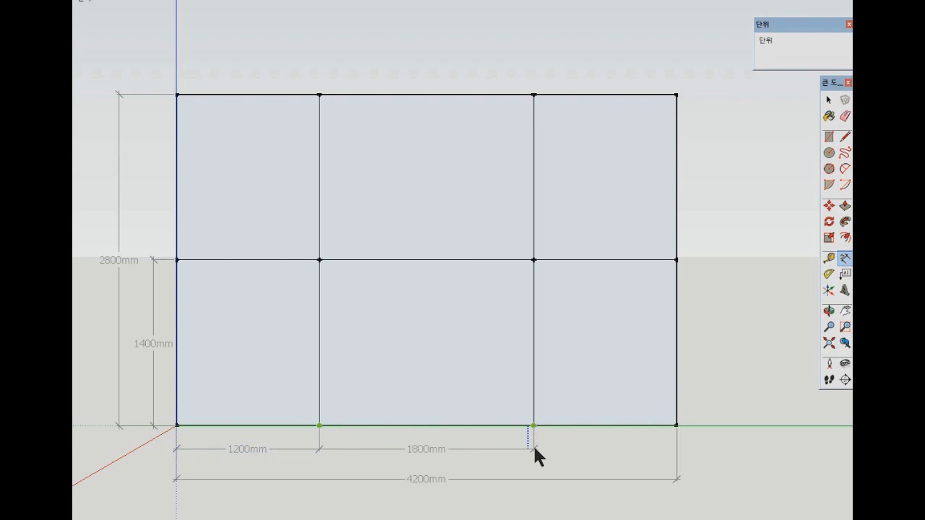
pyautogui.click(533, 425)
pyautogui.click(676, 425)
pyautogui.click(672, 449)
pyautogui.scroll(2, 559, 459)
pyautogui.scroll(-1, 548, 444)
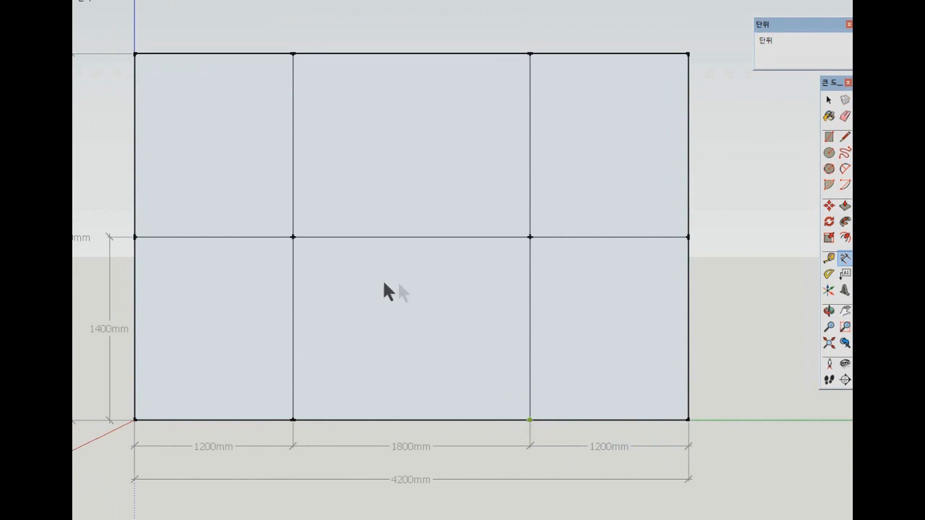
pyautogui.press('space')
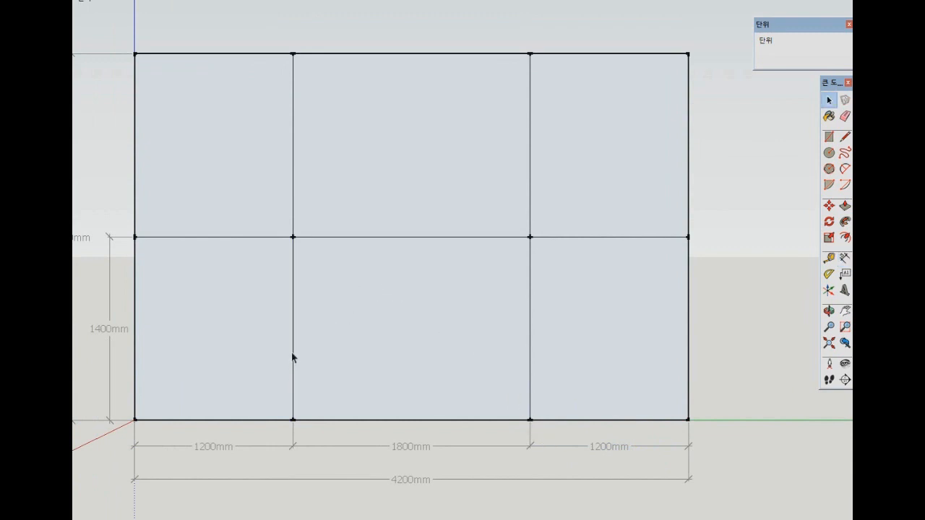
# - Divide the lower half of the left vertical divider into 8 equal segments
pyautogui.click(294, 344)
pyautogui.click(292, 345)
pyautogui.rightClick(292, 344)
pyautogui.click(334, 423)
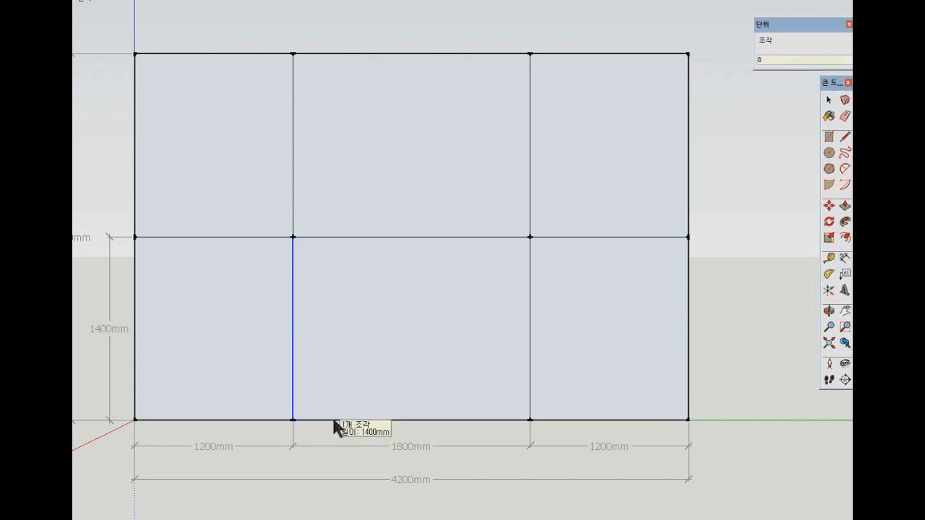
pyautogui.press('Return')
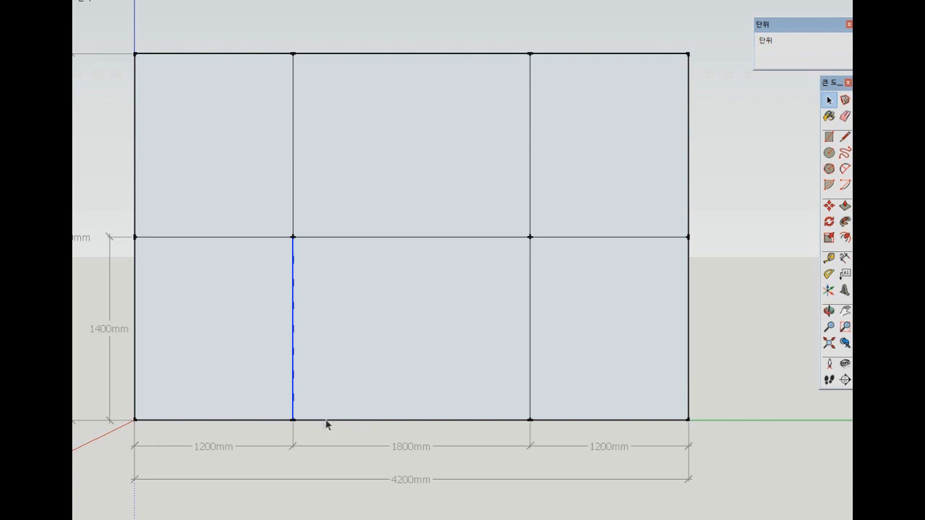
# - Dimension the lowest segment of the divided line, placing the dimension to its left
pyautogui.press('d')
pyautogui.click(292, 398)
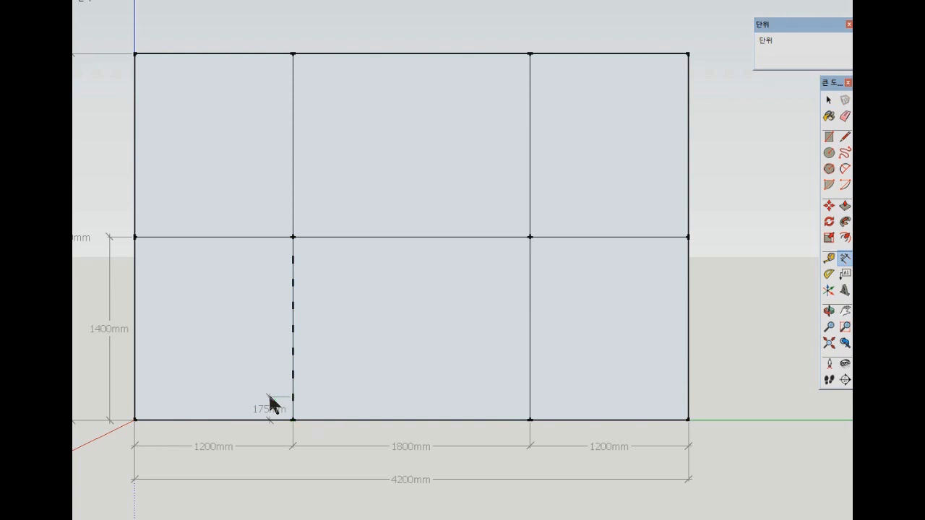
pyautogui.click(272, 405)
# - Create a sloped guide from the lowest division point to the intersection of the horizontal midline and right divider
pyautogui.press('t')
pyautogui.click(293, 397)
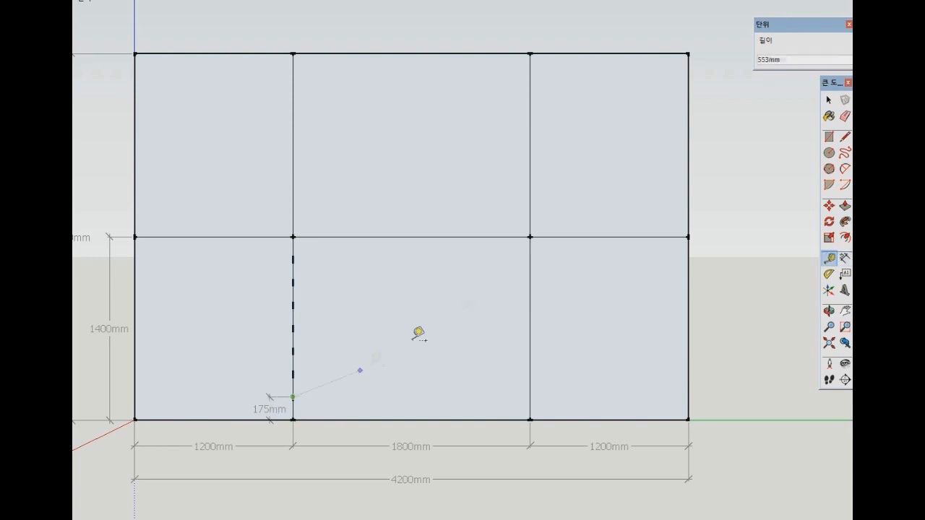
pyautogui.click(530, 237)
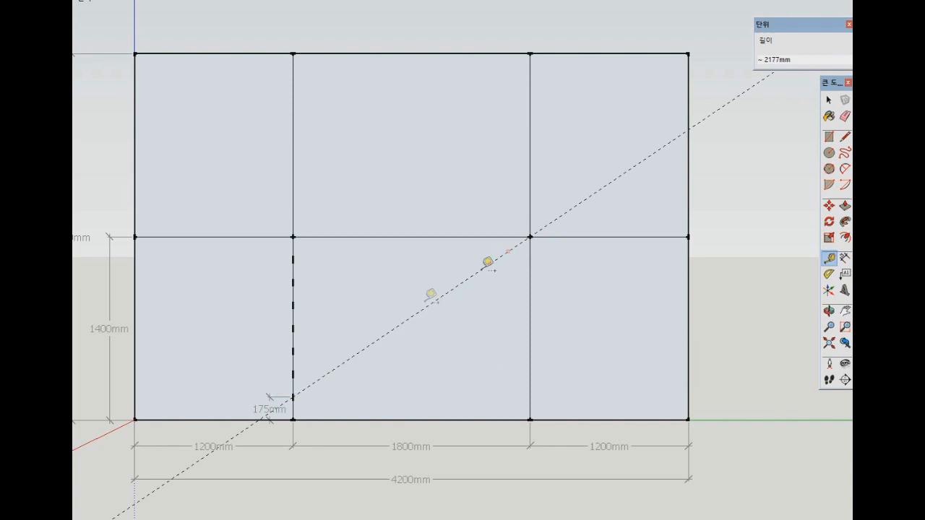
# - Add a parallel sloped guide through the left divider's bottom end and another one 150 mm below that guide
pyautogui.click(345, 361)
pyautogui.click(377, 361)
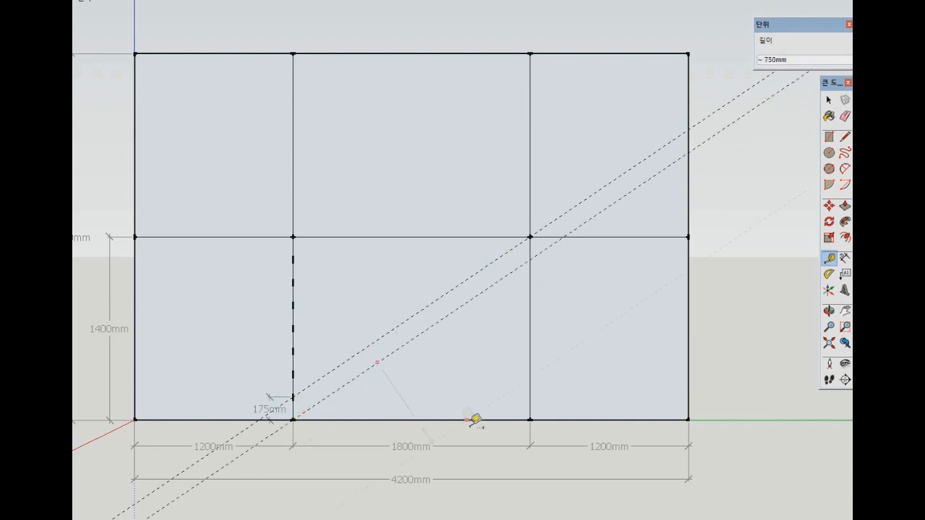
pyautogui.click(441, 419)
pyautogui.write('150')
pyautogui.press('Return')
# - Add horizontal guides 150 mm below the midline and through the lowest division point of the left divider
pyautogui.click(642, 237)
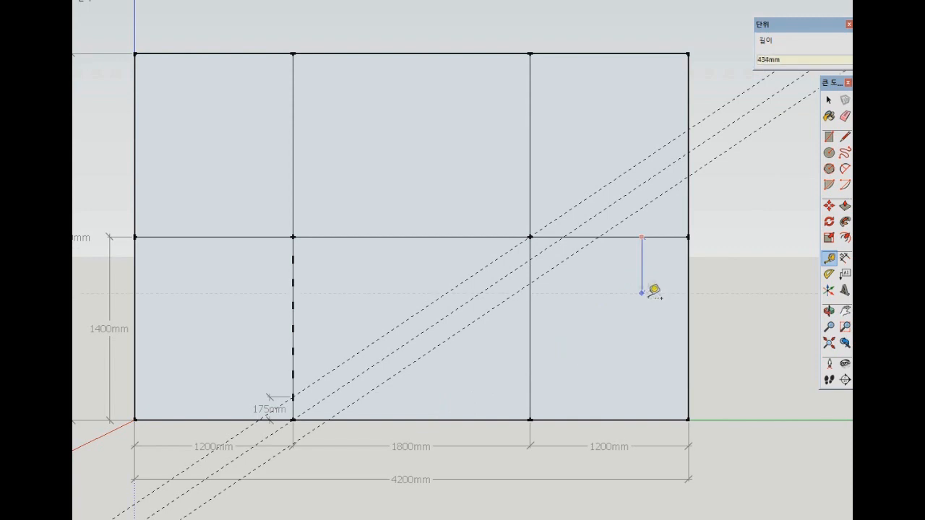
pyautogui.click(689, 283)
pyautogui.write('150')
pyautogui.press('Return')
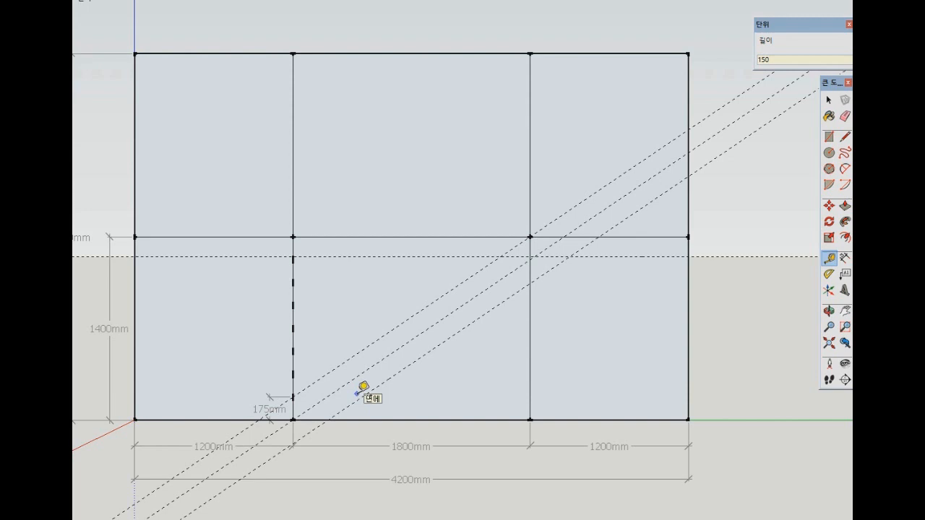
pyautogui.click(387, 419)
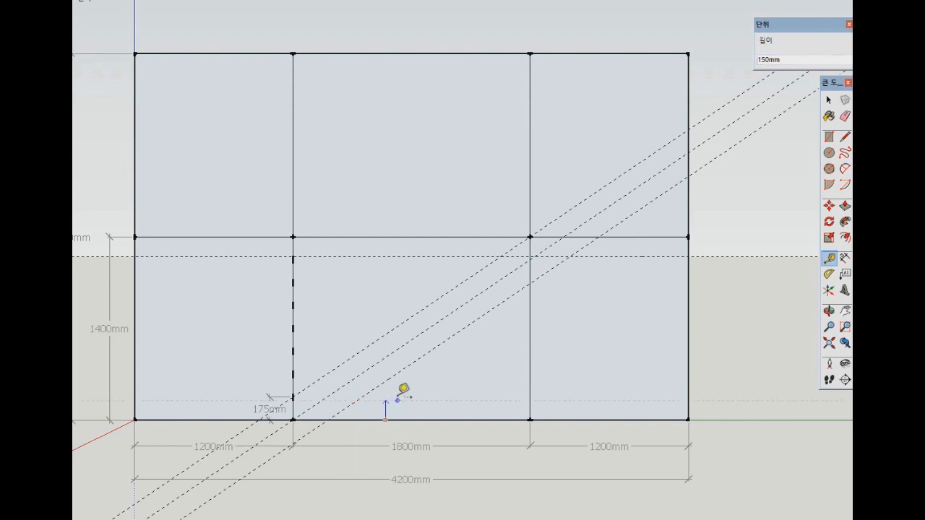
pyautogui.click(294, 398)
# - Draw the first tread line horizontally from the lowest division point to the middle sloped guide
pyautogui.scroll(2, 297, 401)
pyautogui.scroll(3, 298, 406)
pyautogui.press('l')
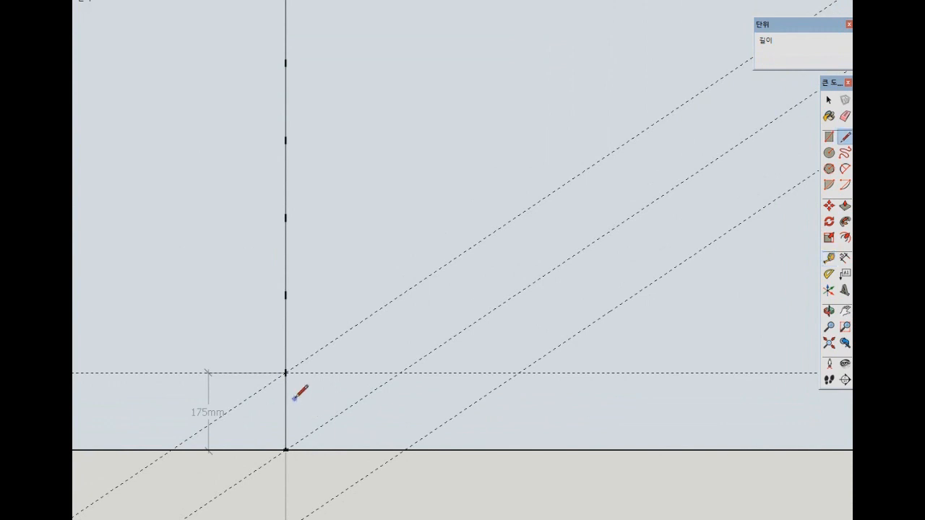
pyautogui.click(286, 373)
pyautogui.click(399, 373)
pyautogui.scroll(-5, 399, 373)
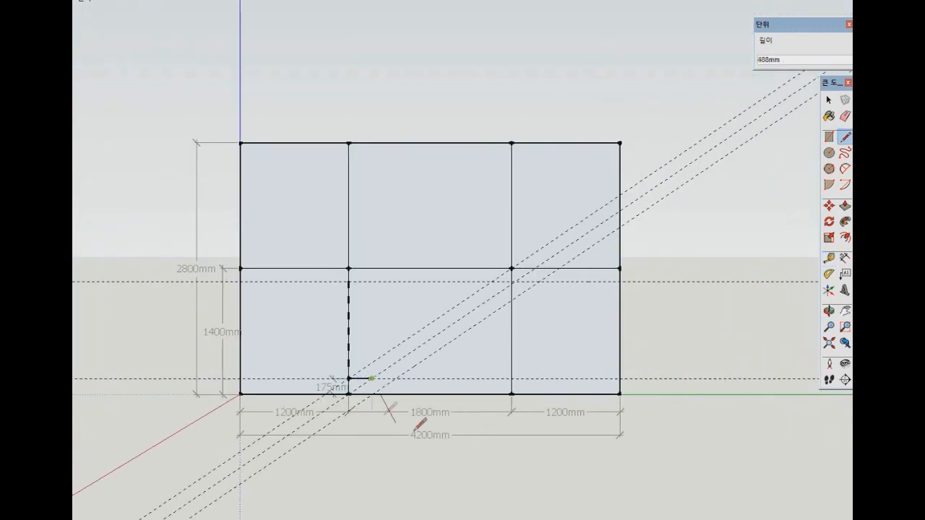
pyautogui.scroll(1, 526, 439)
pyautogui.press('space')
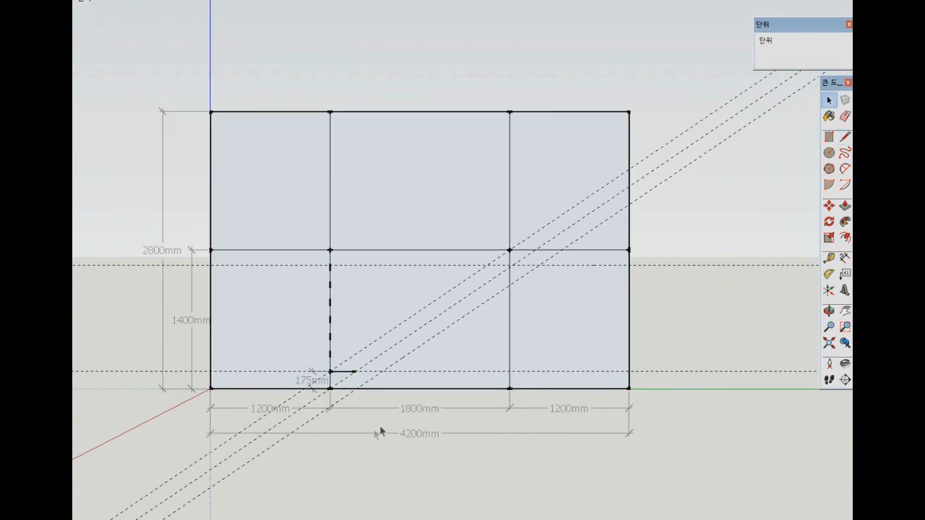
pyautogui.scroll(4, 374, 415)
pyautogui.scroll(-2, 386, 413)
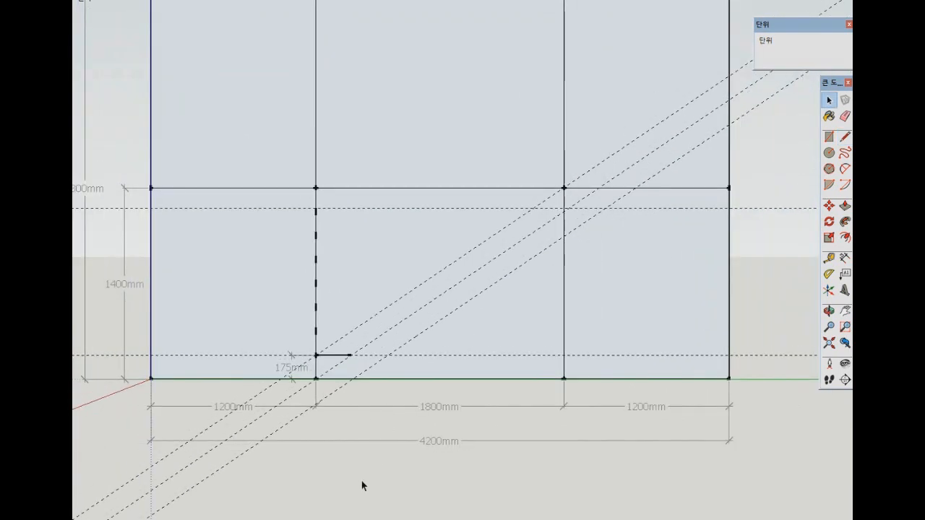
# - Draw the landing underside along the lower horizontal guide from the rectangle's right edge, continuing down the lowest sloped guide to the base edge
pyautogui.scroll(-3, 358, 471)
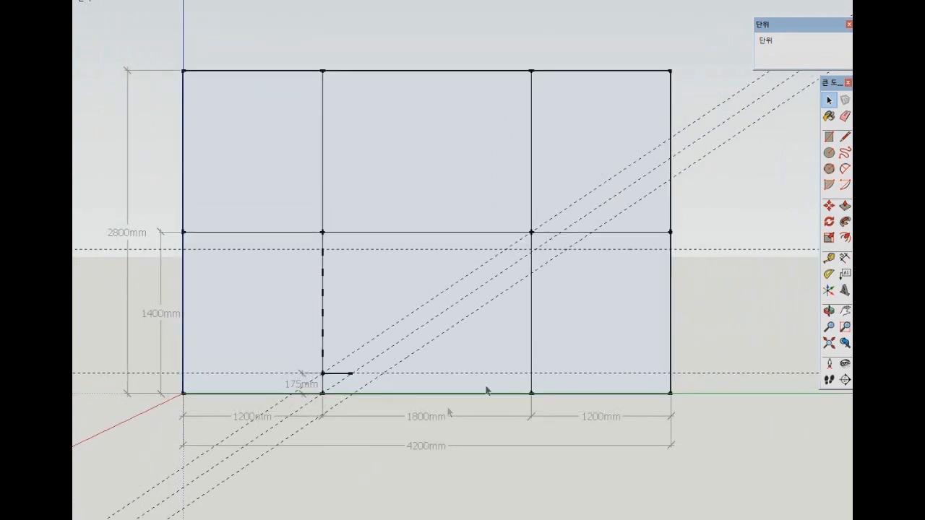
pyautogui.press('l')
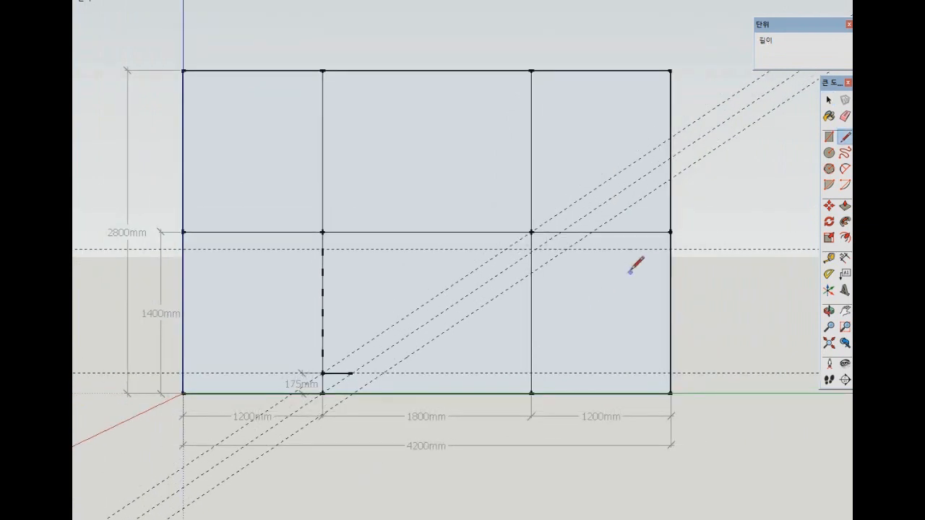
pyautogui.click(670, 250)
pyautogui.click(566, 250)
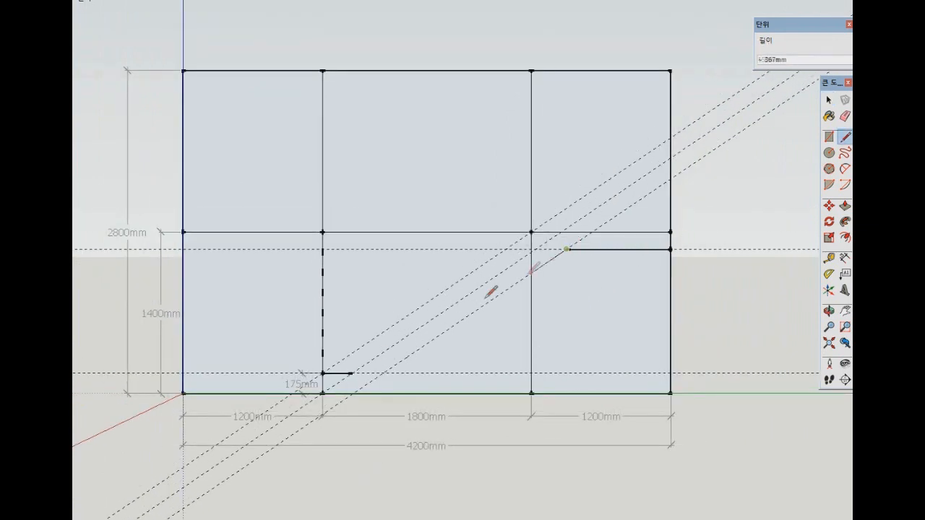
pyautogui.click(354, 394)
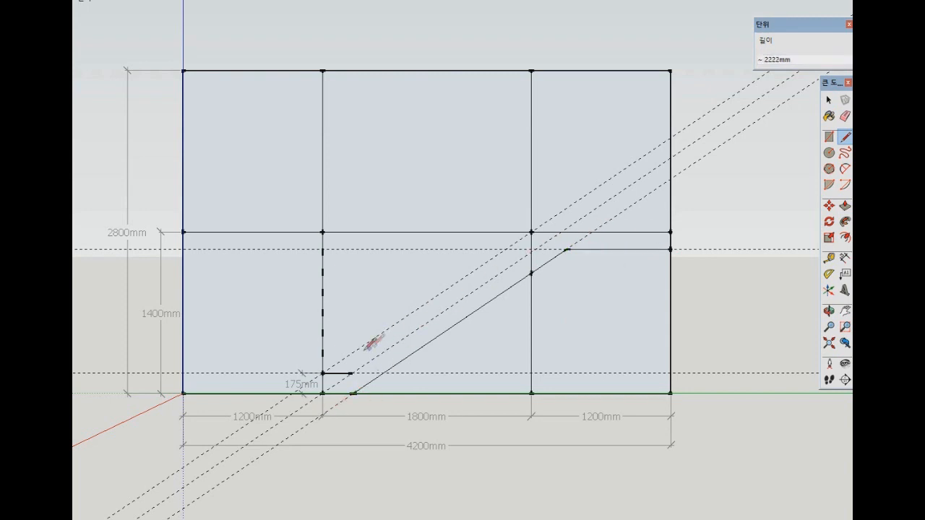
pyautogui.press('space')
# - Copy the first riser and tread from the riser's base to the tread's outer end, repeated as 6 copies up the slope
pyautogui.click(337, 375)
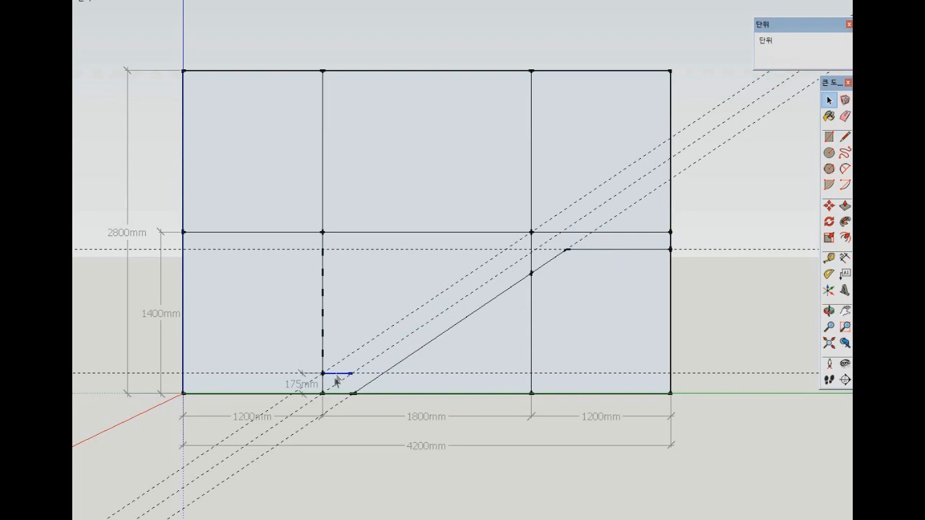
pyautogui.press('m')
pyautogui.click(323, 393)
pyautogui.press('ctrl')
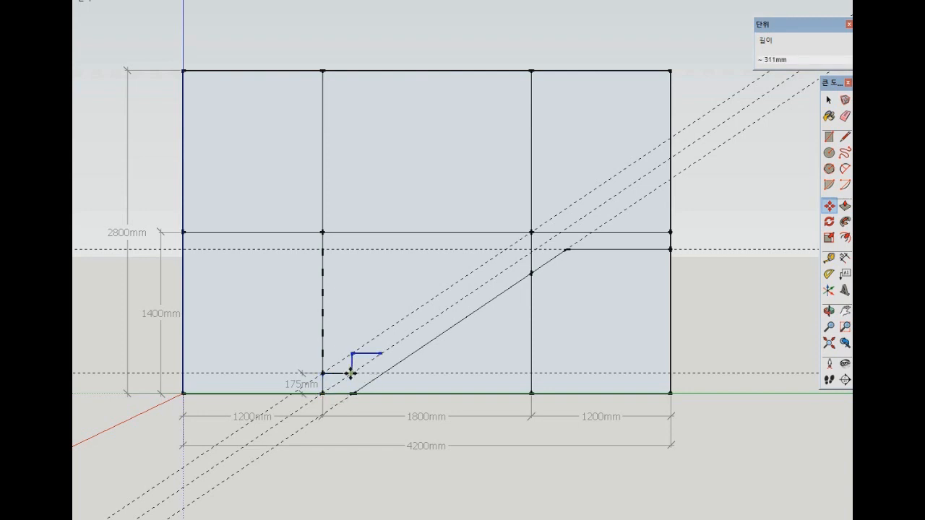
pyautogui.write('*6')
pyautogui.press('Return')
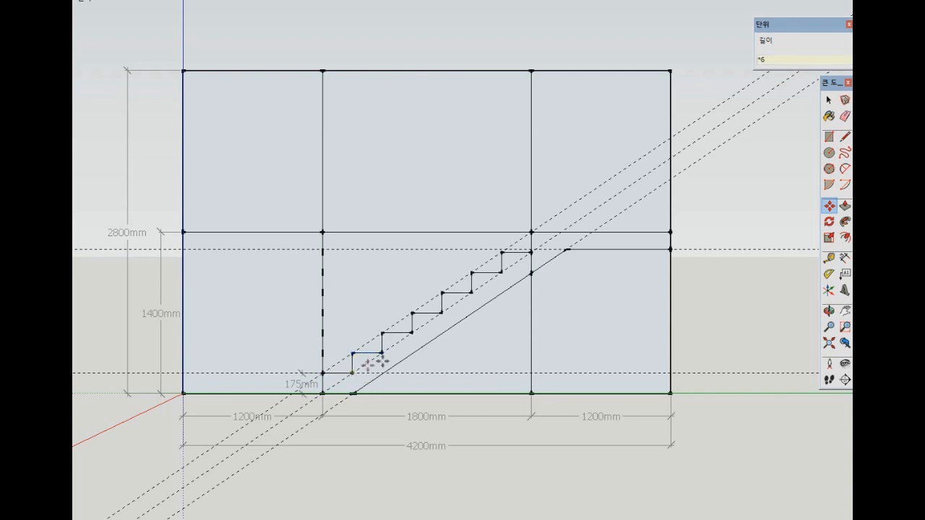
# - Erase the sloped guides, the guide below the midline, and the right divider's segments below the steps
pyautogui.scroll(1, 449, 365)
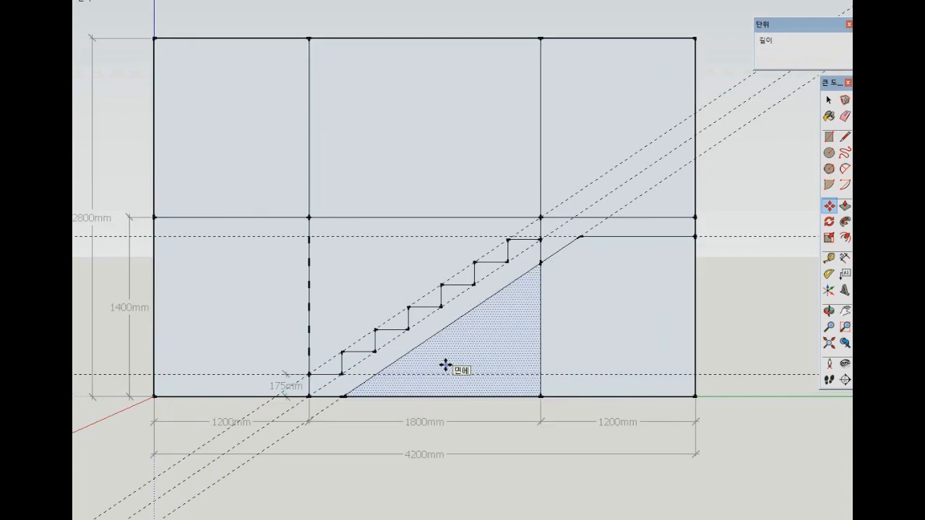
pyautogui.press('e')
pyautogui.moveTo(615, 182); pyautogui.dragTo(587, 168)
pyautogui.moveTo(562, 227)
pyautogui.mouseDown()
pyautogui.moveTo(541, 250)
pyautogui.moveTo(542, 293)
pyautogui.mouseUp()
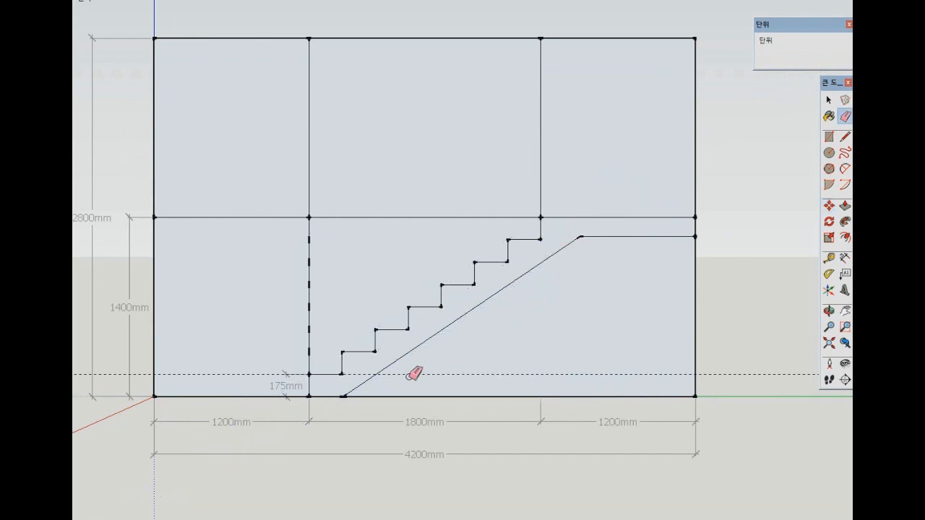
# - Copy the lower flight and landing face straight up to just above the rectangle, using its lower-left corner as the base point
pyautogui.press('space')
pyautogui.click(359, 373)
pyautogui.press('m')
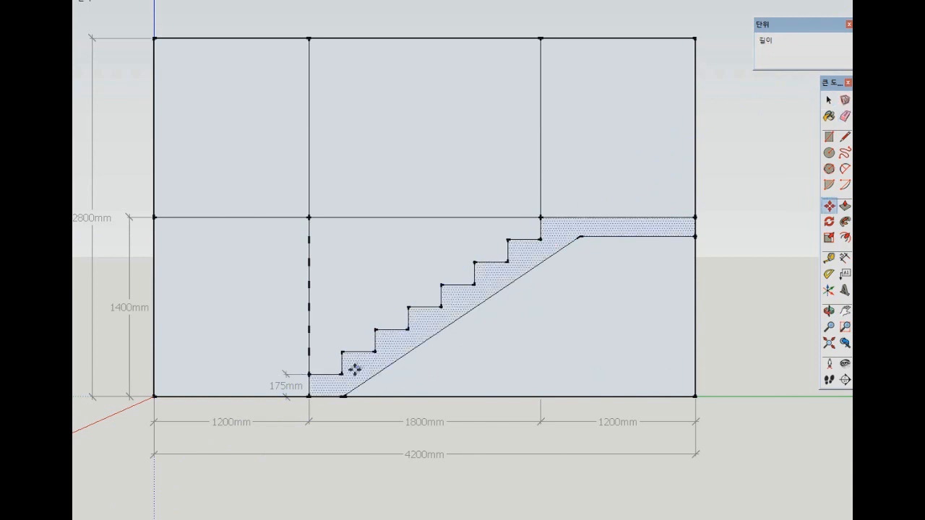
pyautogui.click(309, 396)
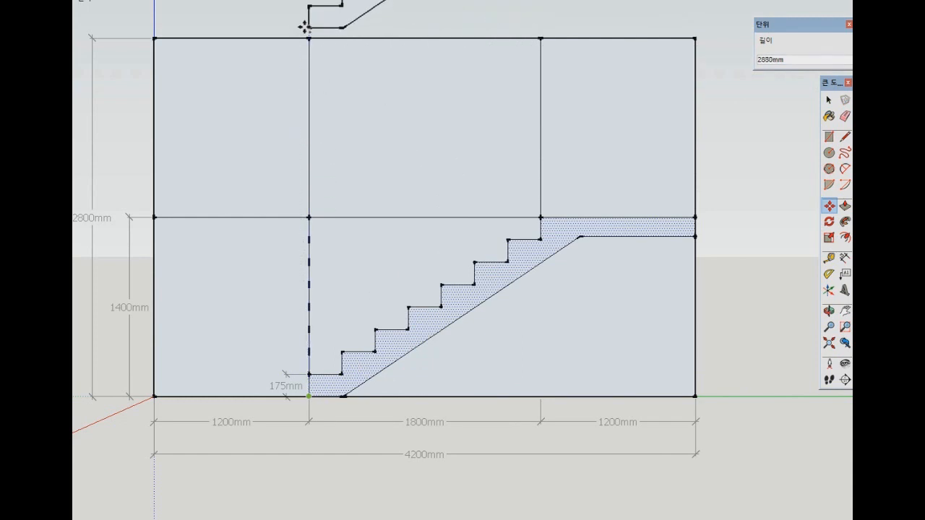
pyautogui.click(307, 26)
# - Flip the copied stair profile horizontally so its landing faces the opposite side
pyautogui.scroll(-2, 369, 65)
pyautogui.scroll(-3, 368, 73)
pyautogui.scroll(4, 372, 43)
pyautogui.rightClick(397, 84)
pyautogui.moveTo(458, 230)
pyautogui.click(543, 245)
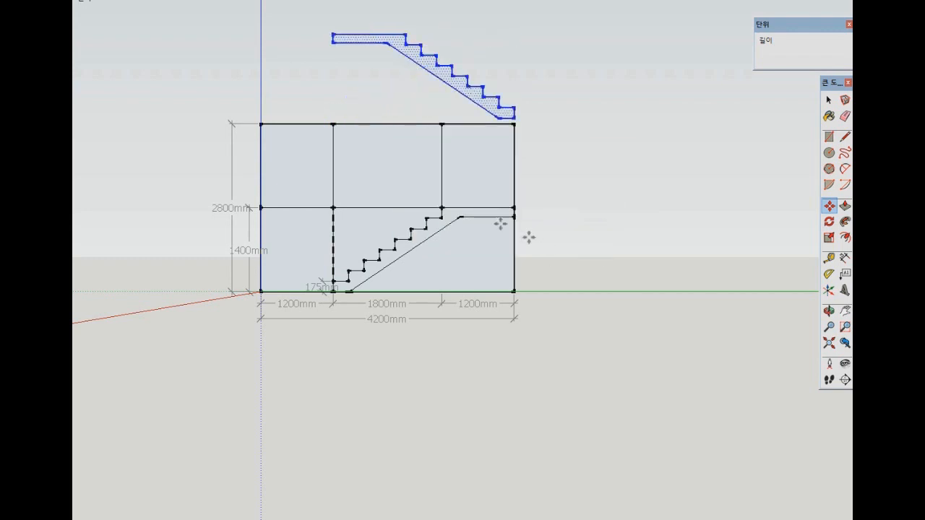
# - Move the flipped stair profile by its upper landing corner onto the rectangle's top-left corner
pyautogui.click(333, 33)
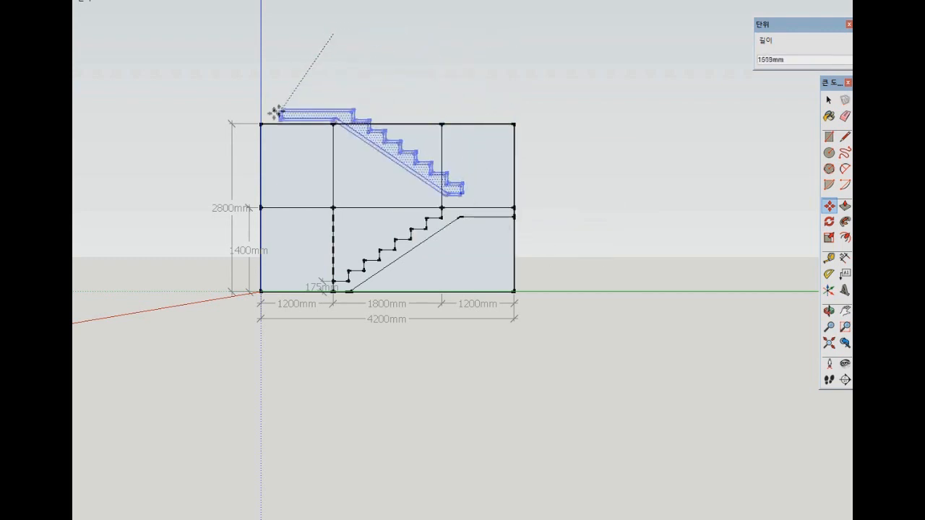
pyautogui.click(261, 124)
pyautogui.scroll(2, 331, 147)
pyautogui.scroll(1, 331, 146)
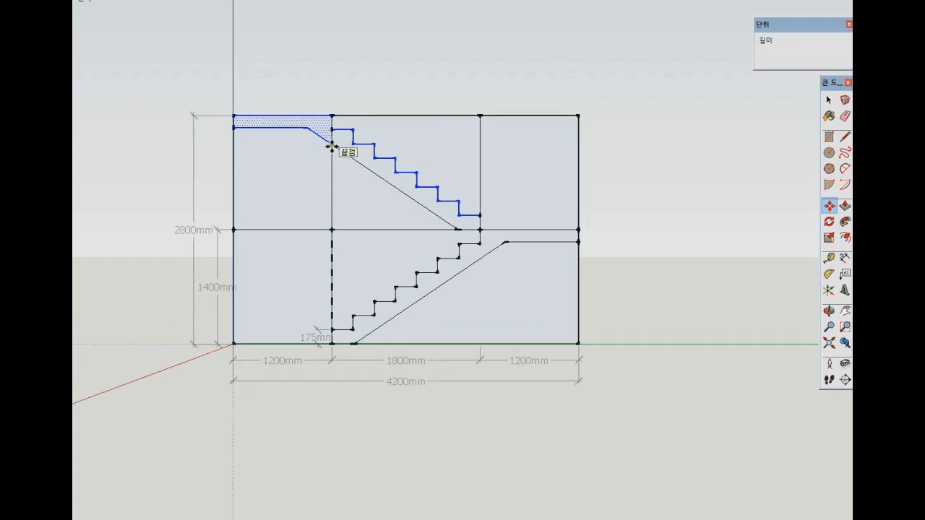
pyautogui.scroll(1, 413, 151)
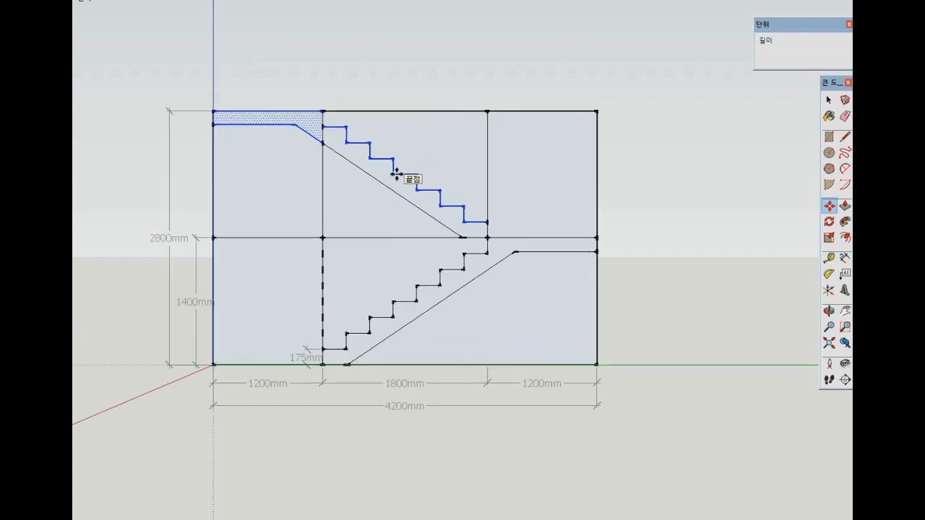
# - Erase the remaining divider segments outside and across the flights, plus the dashed division segments and the midline left of the stairs
pyautogui.press('e')
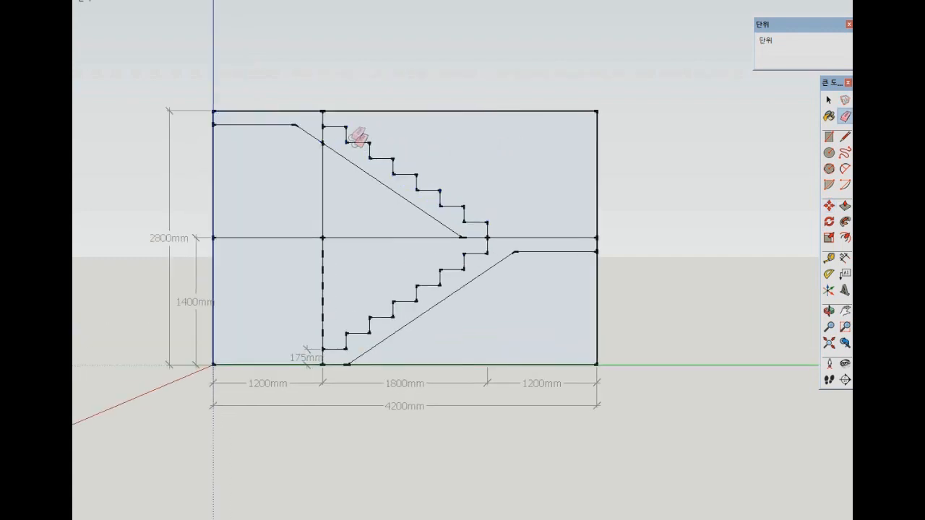
pyautogui.click(323, 176)
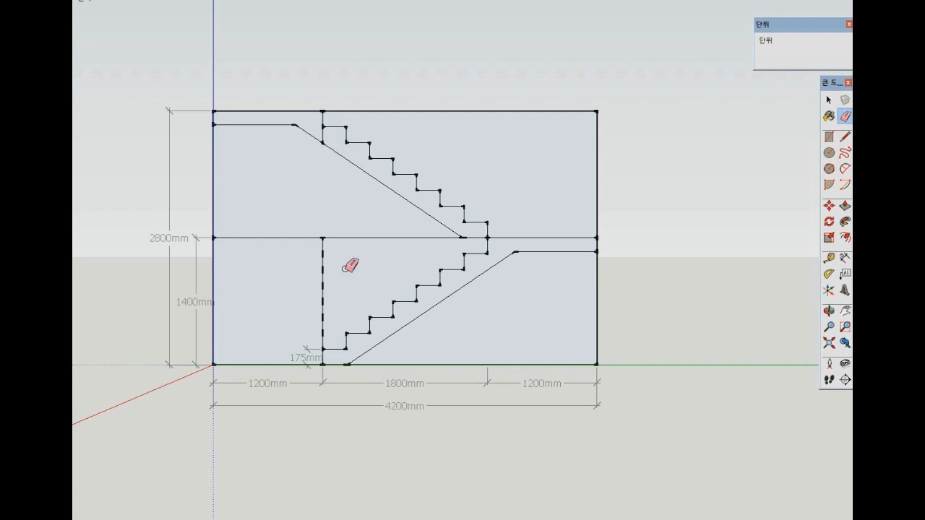
pyautogui.press('space')
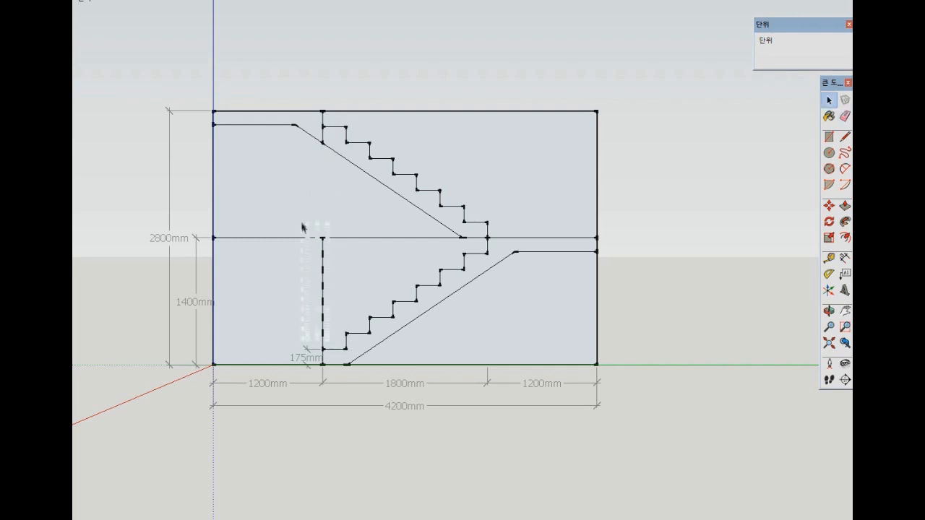
pyautogui.moveTo(302, 230); pyautogui.dragTo(300, 214)
pyautogui.press('Delete')
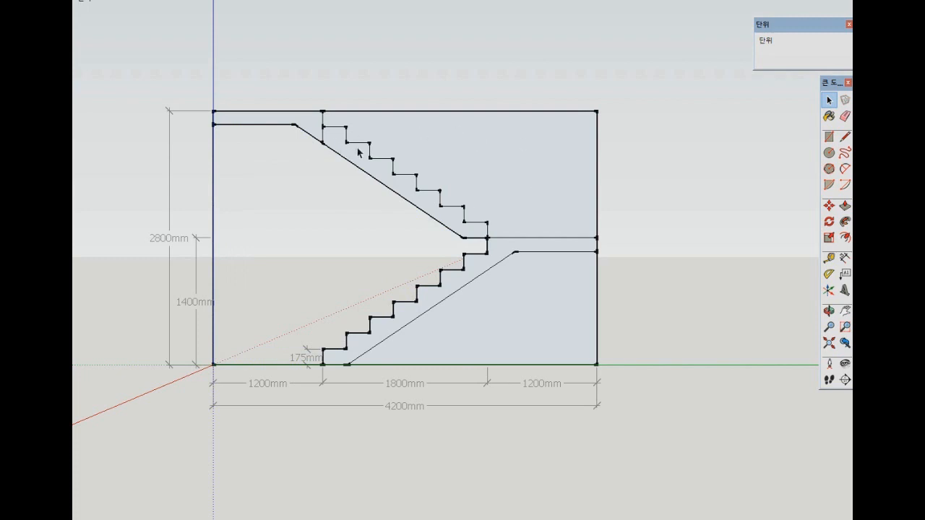
pyautogui.press('e')
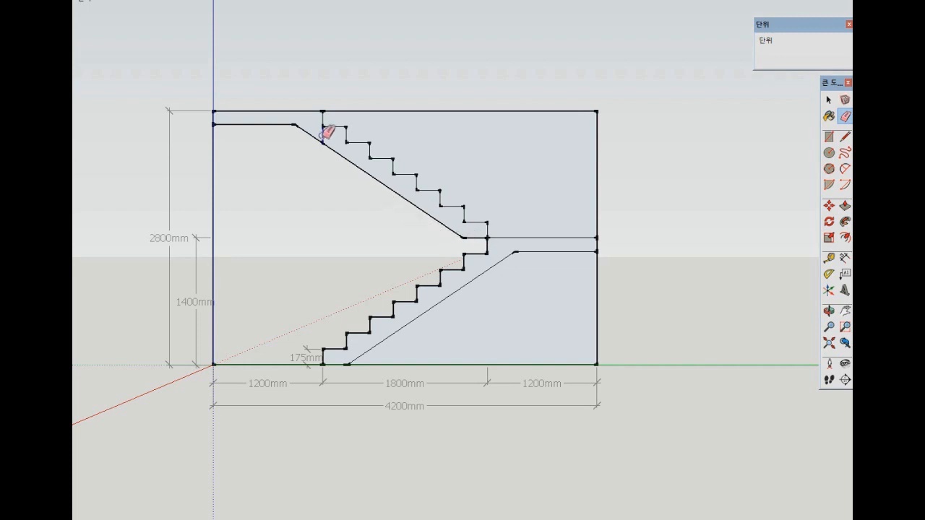
pyautogui.scroll(3, 262, 117)
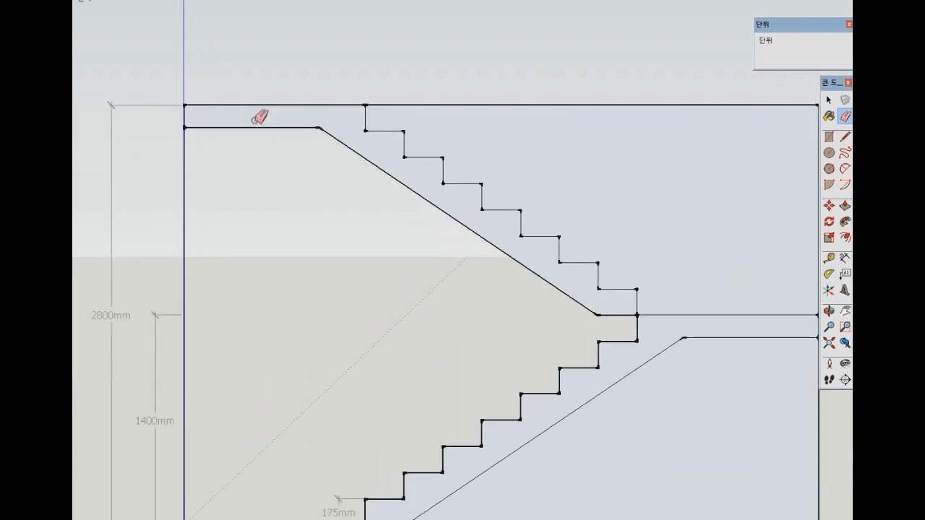
pyautogui.press('t')
pyautogui.click(267, 128)
pyautogui.scroll(4, 342, 123)
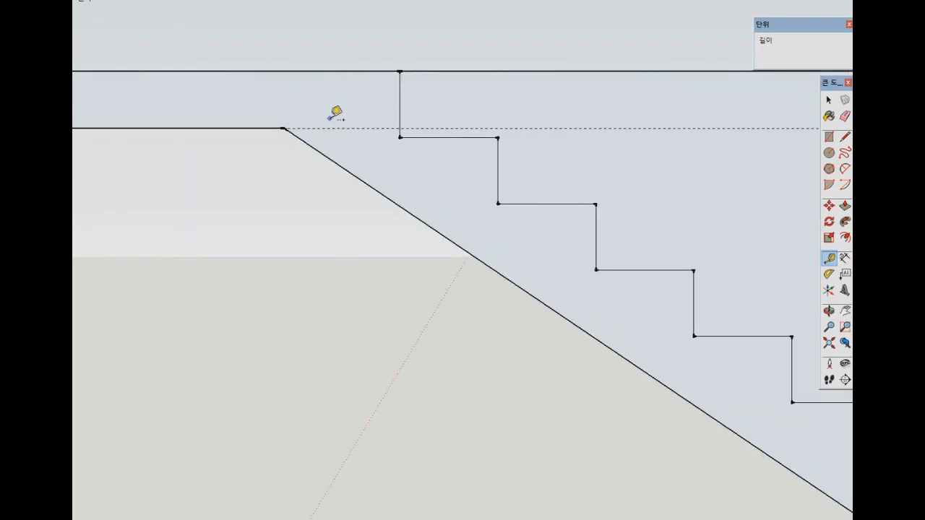
pyautogui.press('l')
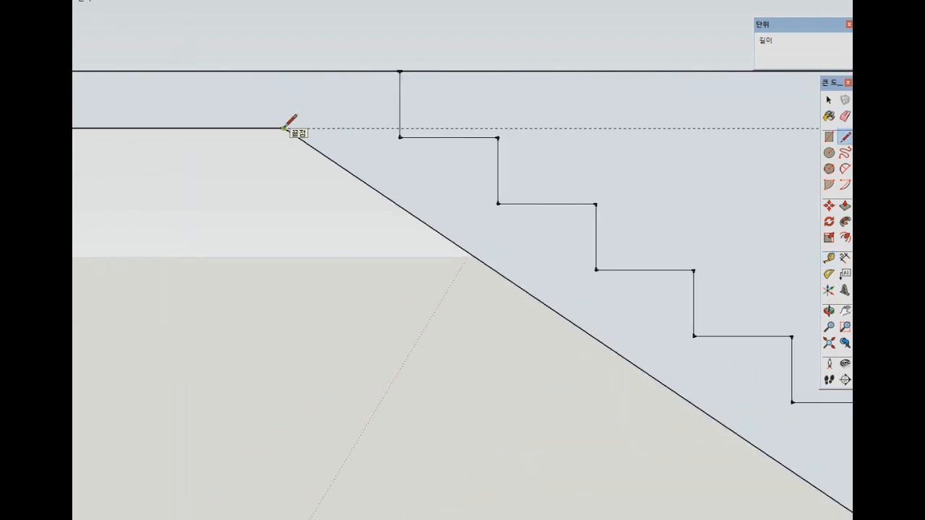
pyautogui.scroll(-5, 407, 148)
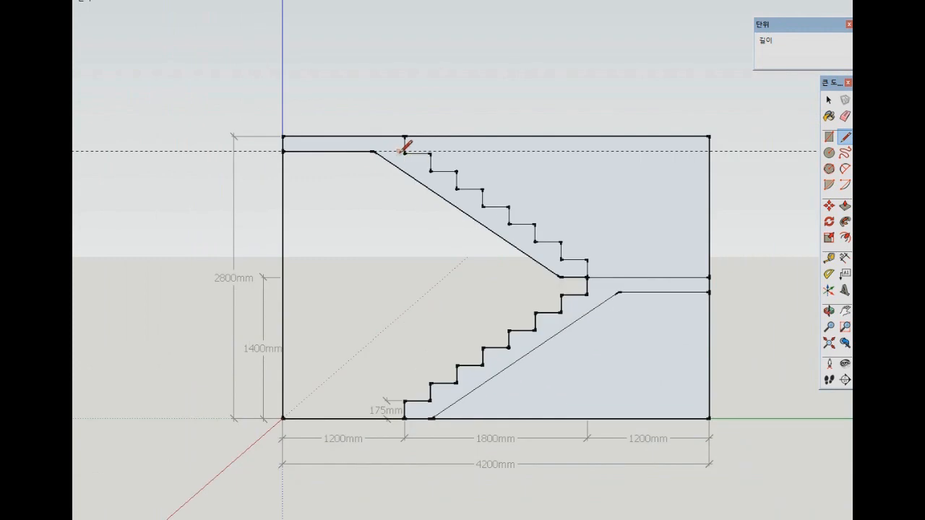
pyautogui.press('e')
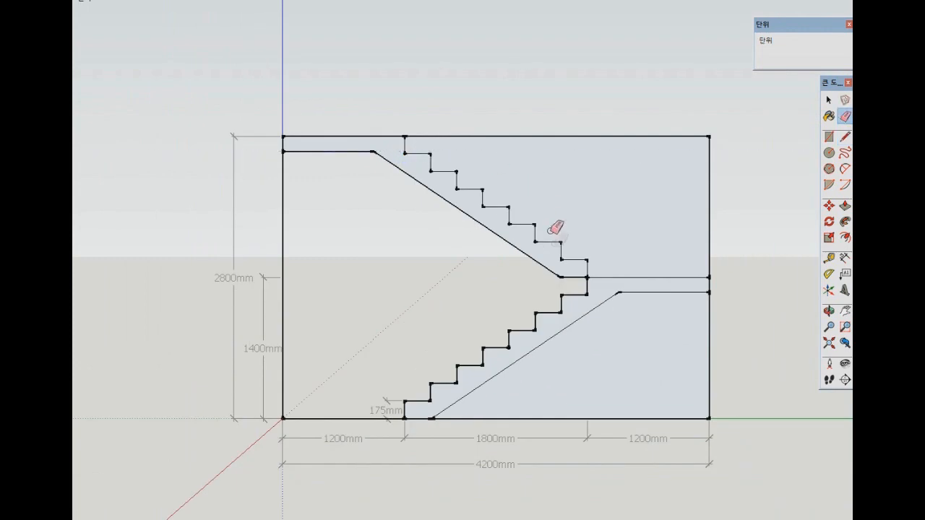
# - Add guides along the upper flight's sloped underside and along the lower landing's underside
pyautogui.scroll(3, 586, 291)
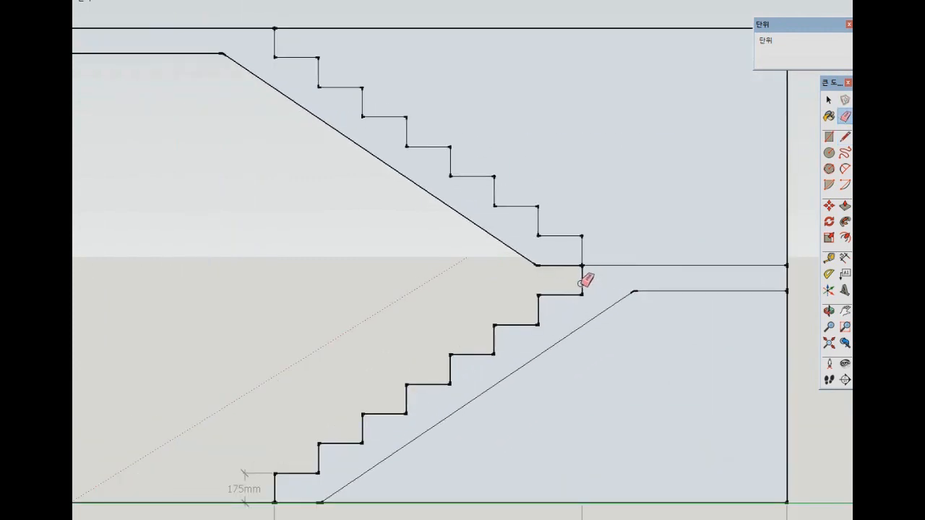
pyautogui.press('t')
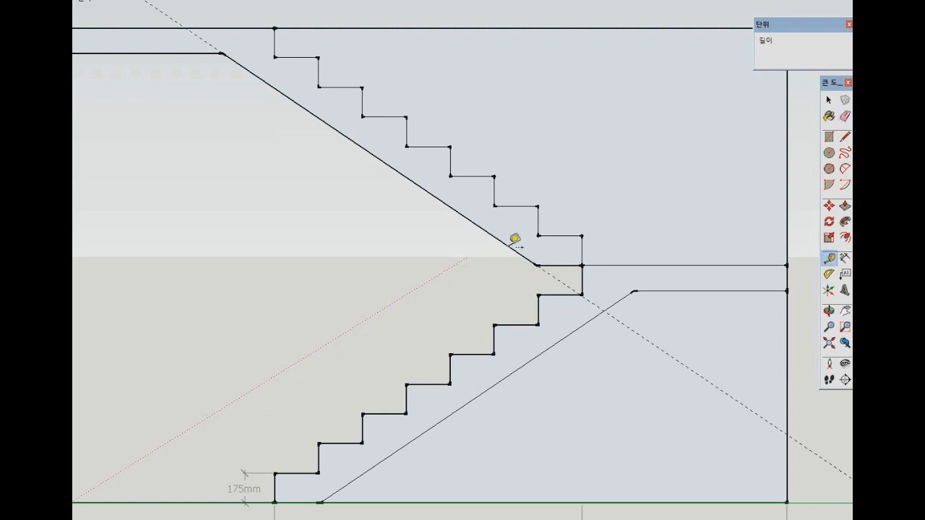
pyautogui.doubleClick(696, 292)
pyautogui.scroll(5, 582, 270)
pyautogui.scroll(2, 572, 271)
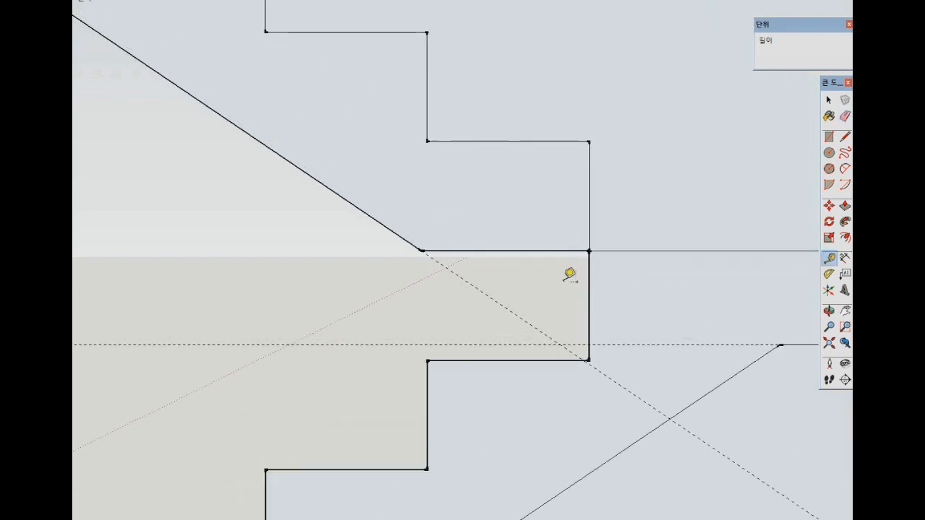
# - Extend the upper flight's underside along its sloped guide to the horizontal guide, continuing horizontally to the riser below the landing
pyautogui.press('l')
pyautogui.click(422, 251)
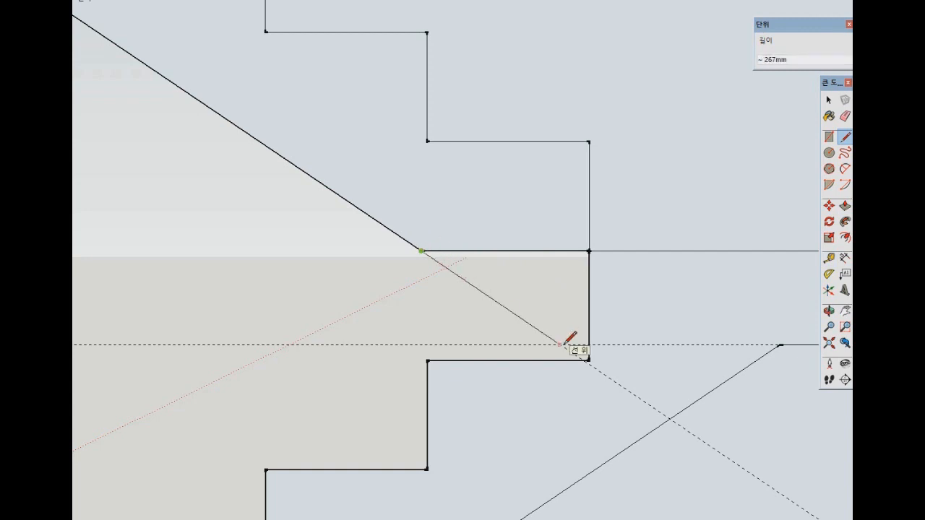
pyautogui.scroll(2, 570, 338)
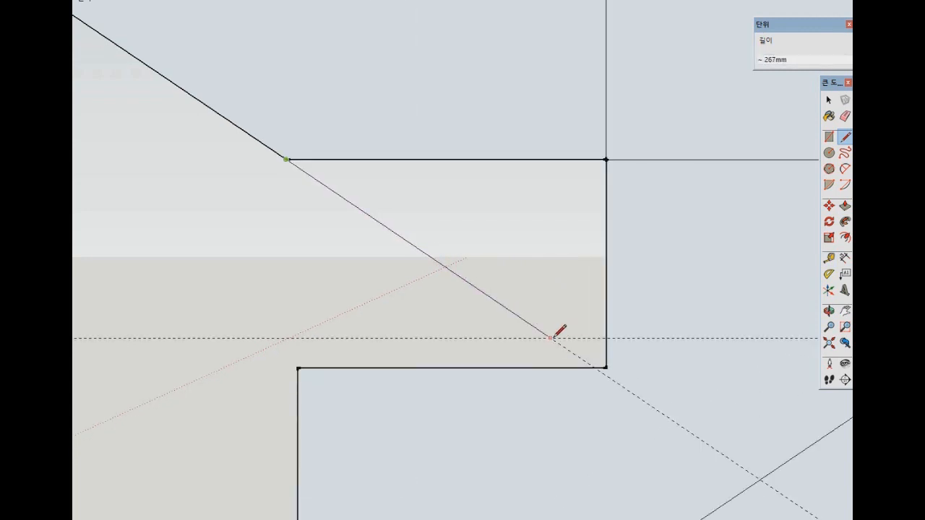
pyautogui.scroll(3, 561, 331)
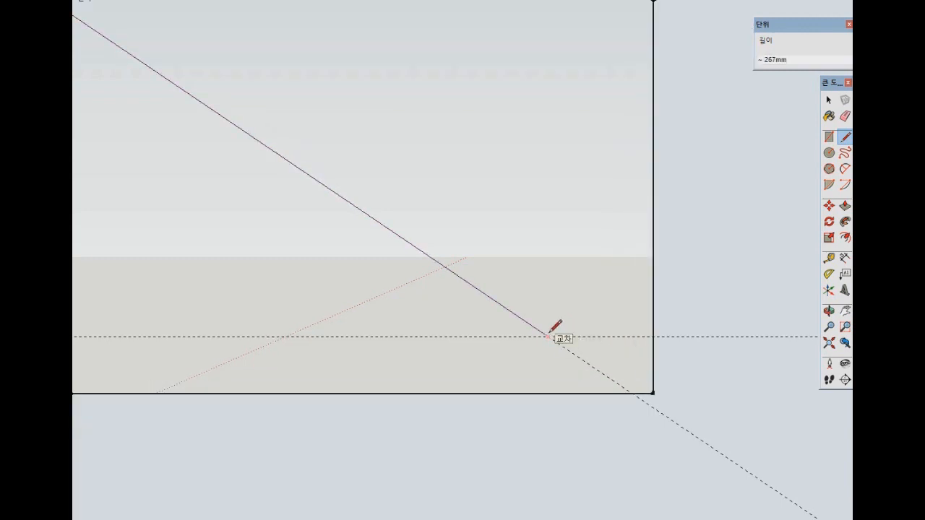
pyautogui.click(549, 336)
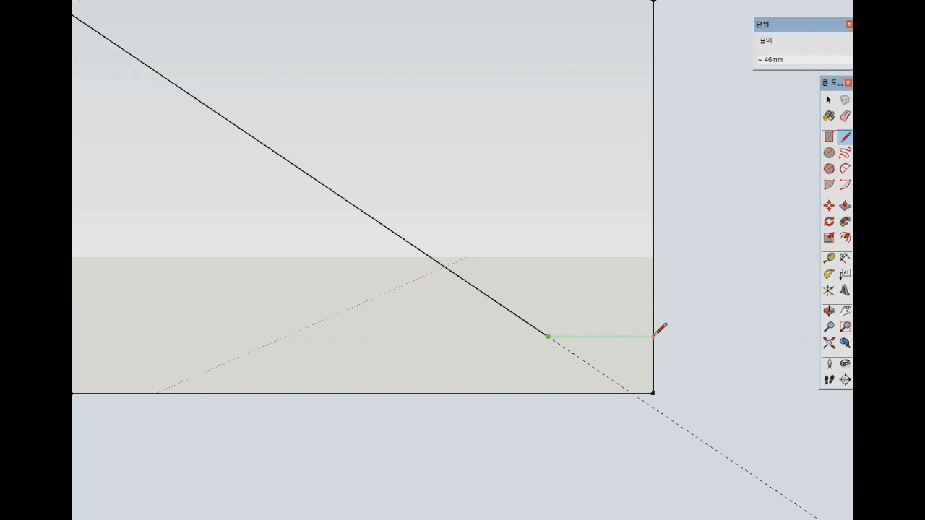
pyautogui.click(654, 336)
# - Erase both guides and the leftover midline segment inside the upper flight's lower end
pyautogui.scroll(-3, 615, 331)
pyautogui.scroll(-5, 588, 335)
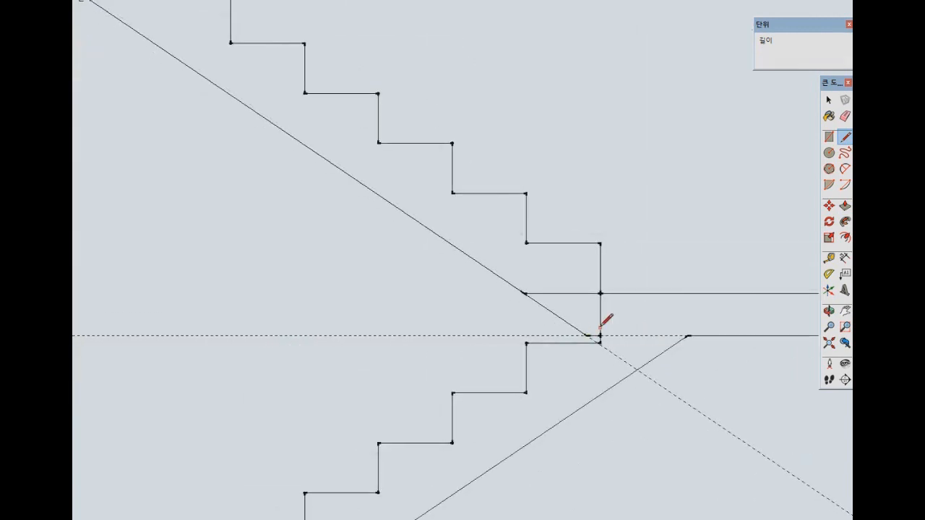
pyautogui.press('e')
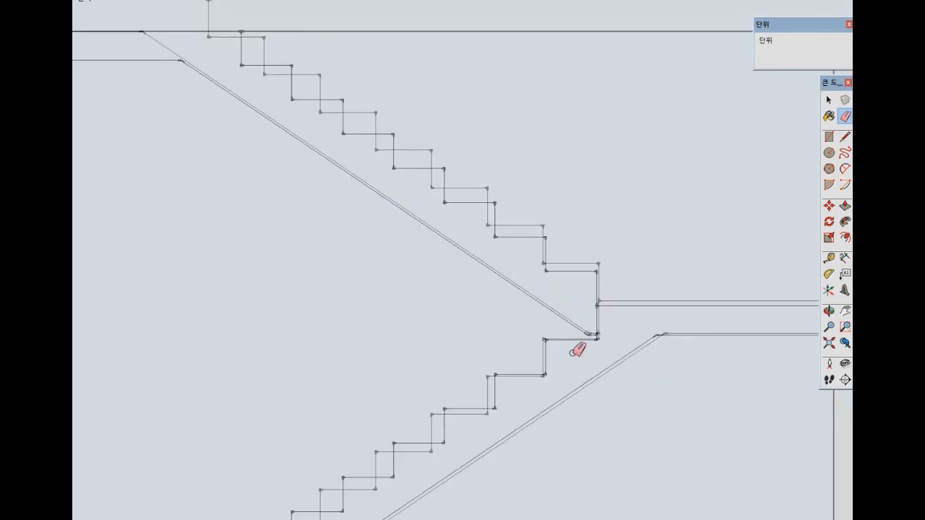
pyautogui.scroll(-4, 574, 350)
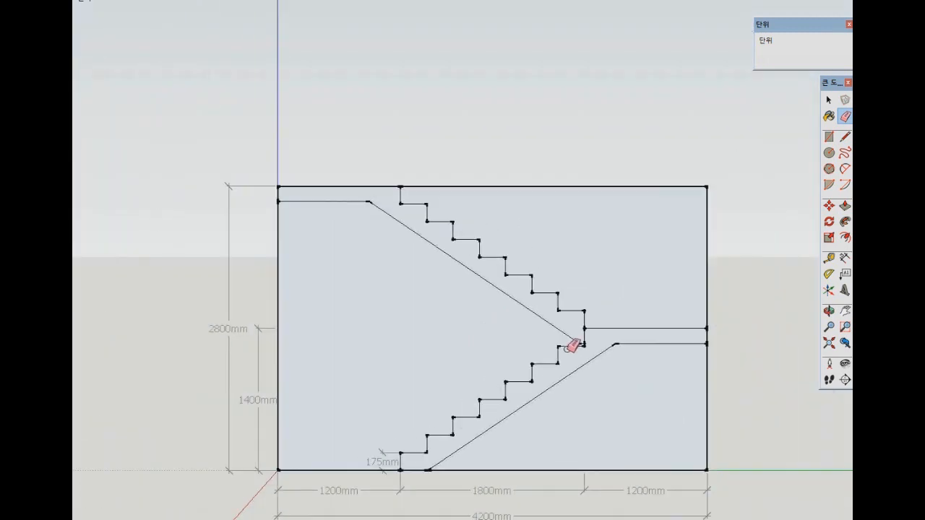
# - Move the overall width dimension farther below the staircase profile to leave room for more dimensions
pyautogui.scroll(2, 533, 420)
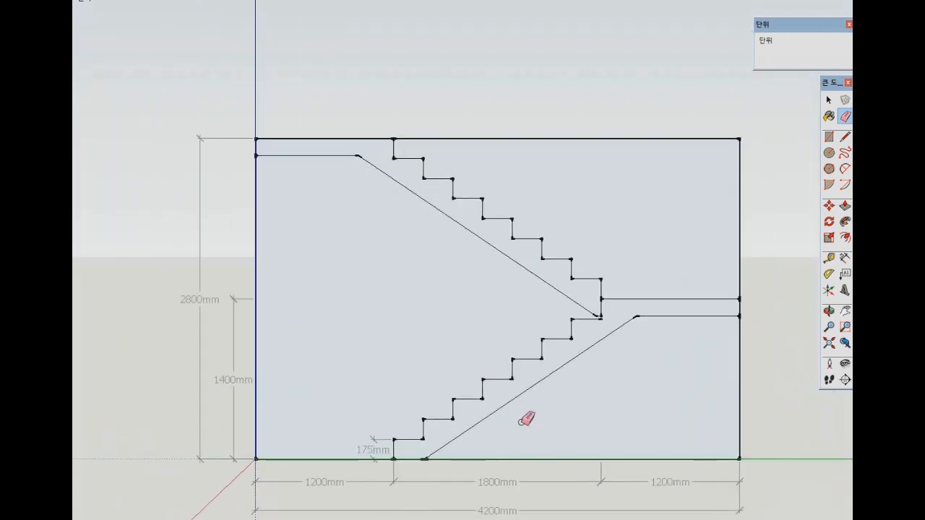
pyautogui.moveTo(500, 421)
pyautogui.keyDown('shift'); pyautogui.mouseDown(button='middle')
pyautogui.moveTo(512, 324)
pyautogui.moveTo(496, 329)
pyautogui.mouseUp(button='middle'); pyautogui.keyUp('shift')
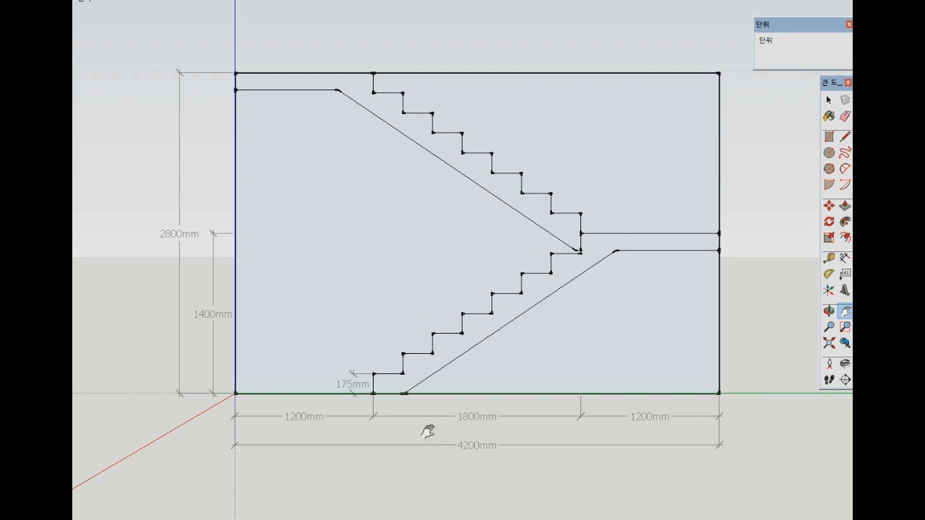
pyautogui.press('d')
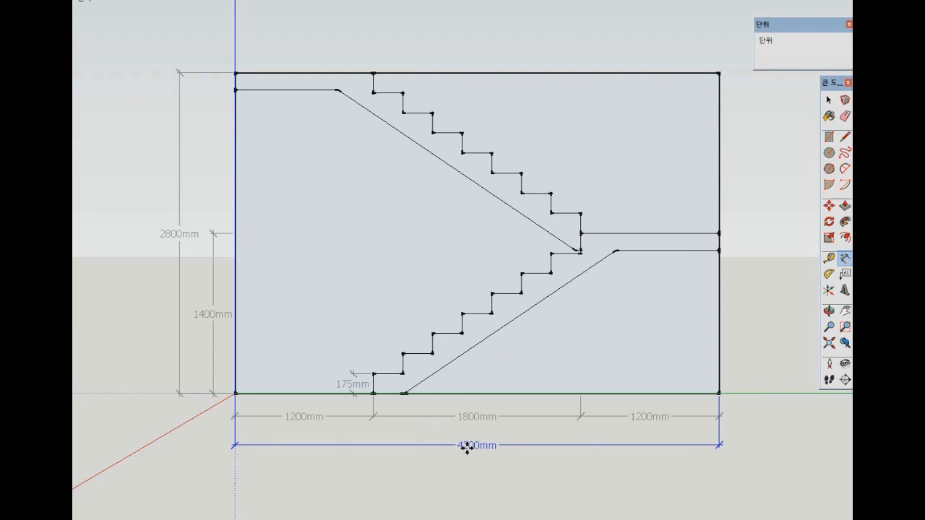
pyautogui.moveTo(468, 446); pyautogui.dragTo(459, 499)
# - Move the three partial width dimensions below the profile down in one row, just above the overall width dimension
pyautogui.scroll(1, 458, 412)
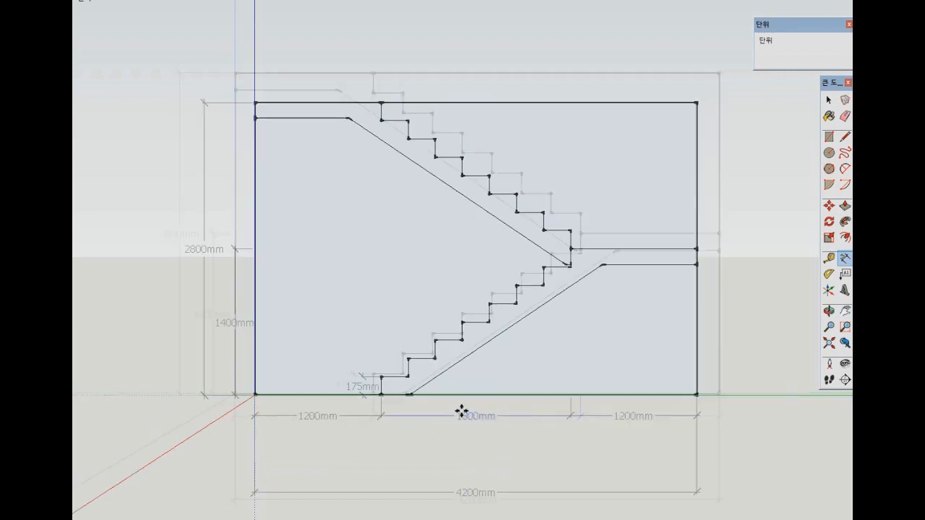
pyautogui.scroll(1, 459, 414)
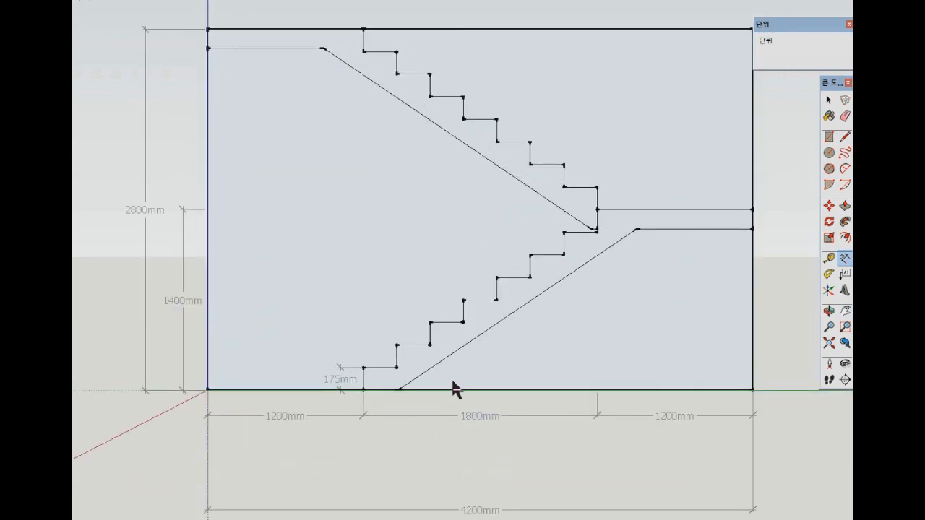
pyautogui.press('h')
pyautogui.moveTo(444, 378); pyautogui.dragTo(442, 347)
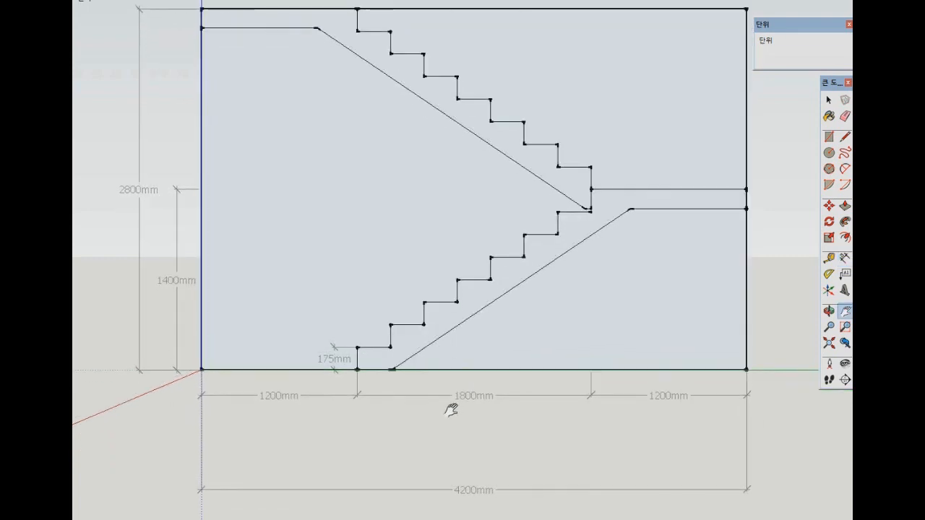
pyautogui.press('d')
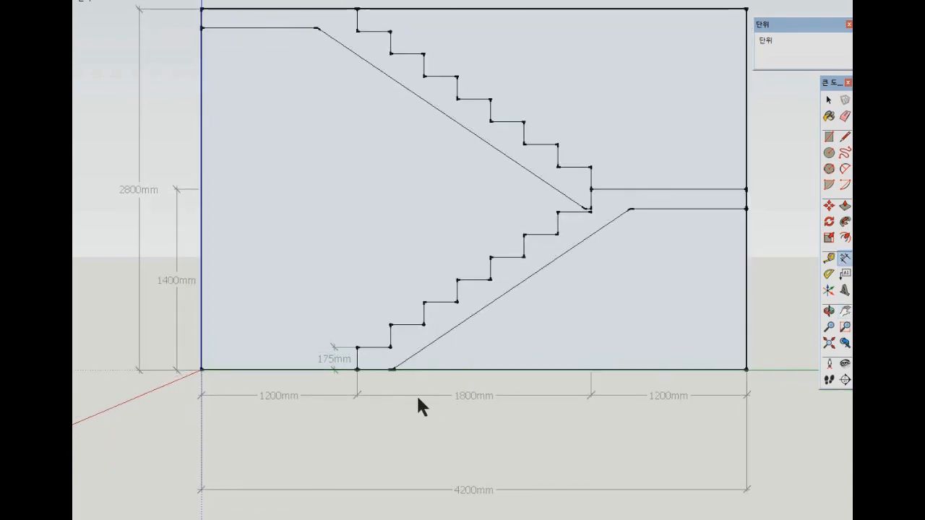
pyautogui.click(470, 395)
pyautogui.click(470, 464)
pyautogui.click(284, 397)
pyautogui.click(283, 464)
pyautogui.click(687, 396)
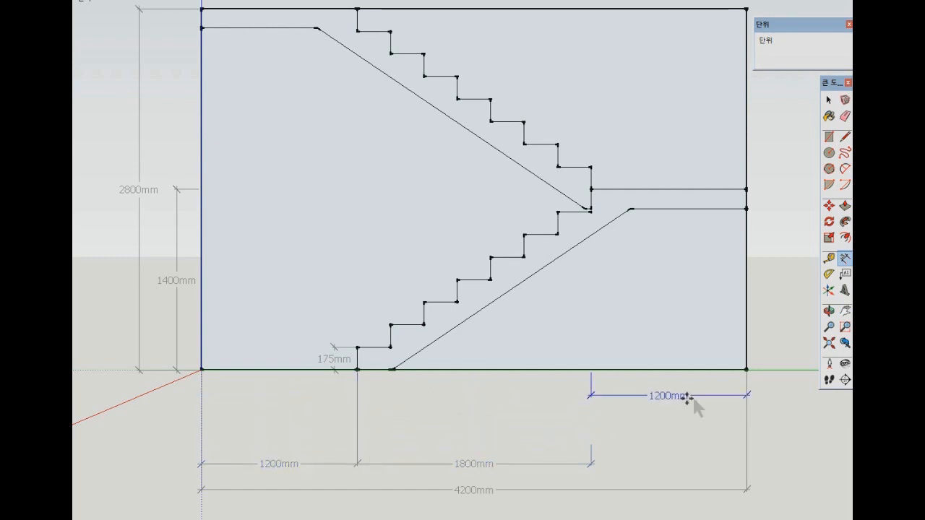
pyautogui.click(668, 464)
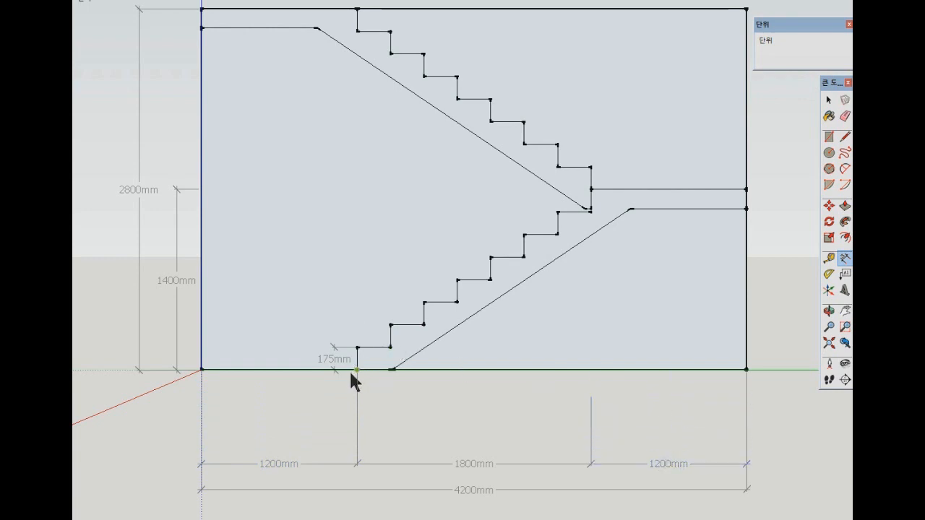
# - Dimension the baseline from the first riser to the lower flight's sloped underside and on to the rectangle's right corner
pyautogui.click(391, 370)
pyautogui.click(382, 436)
pyautogui.click(745, 369)
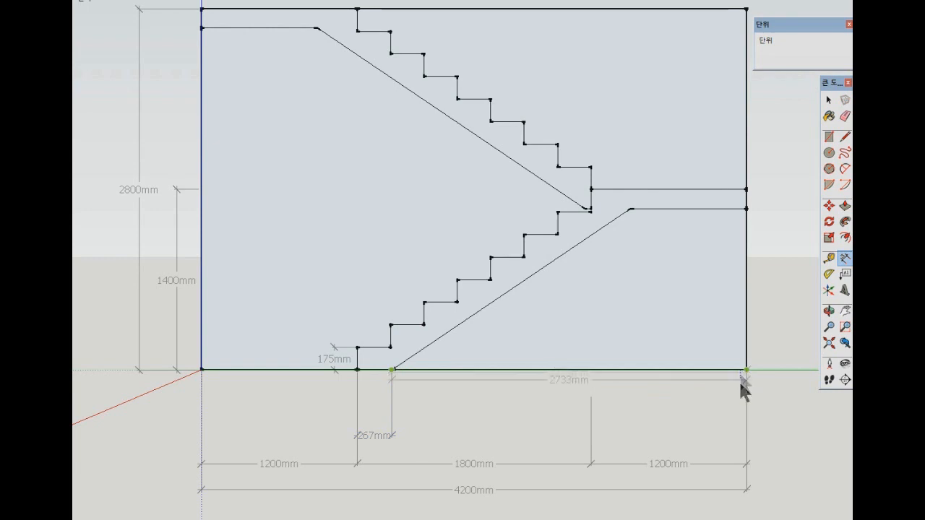
pyautogui.click(740, 432)
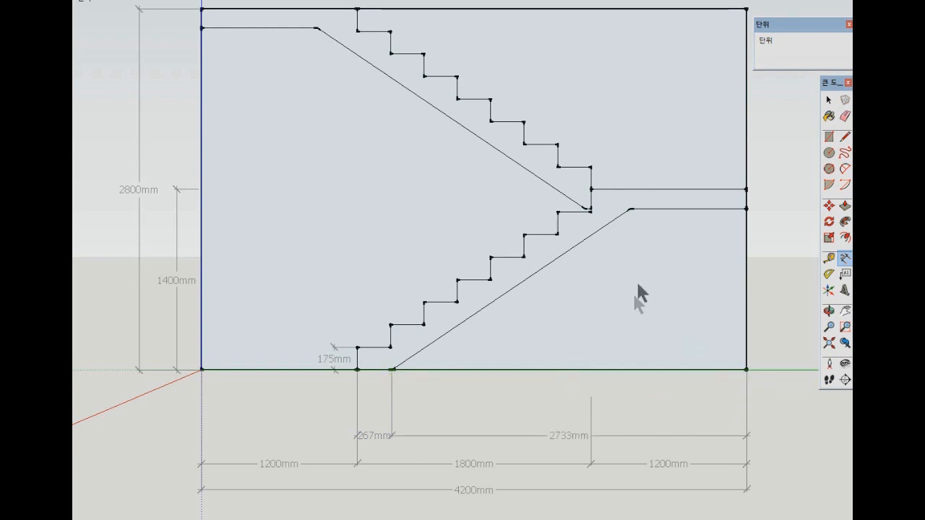
# - Dimension the middle landing's horizontal underside and the lower flight's sloped underside
pyautogui.click(630, 209)
pyautogui.click(746, 209)
pyautogui.click(736, 239)
pyautogui.click(392, 369)
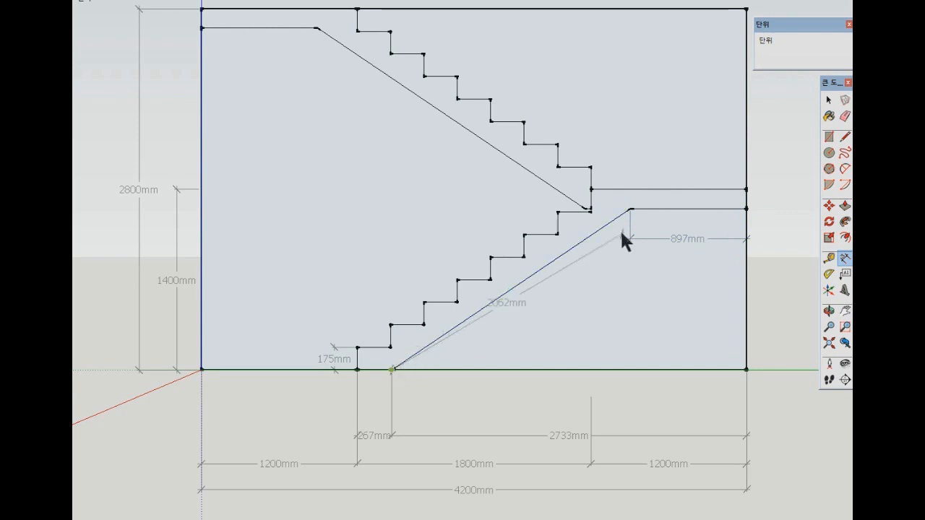
pyautogui.click(630, 209)
pyautogui.click(639, 220)
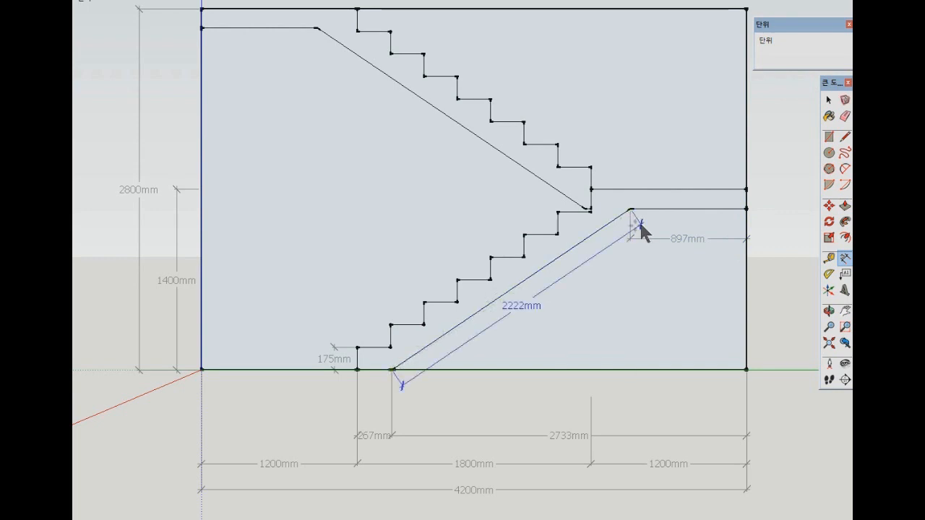
# - Dimension the lowest step's tread depth above the step and the middle landing's top edge above the landing
pyautogui.click(389, 348)
pyautogui.click(357, 348)
pyautogui.click(364, 289)
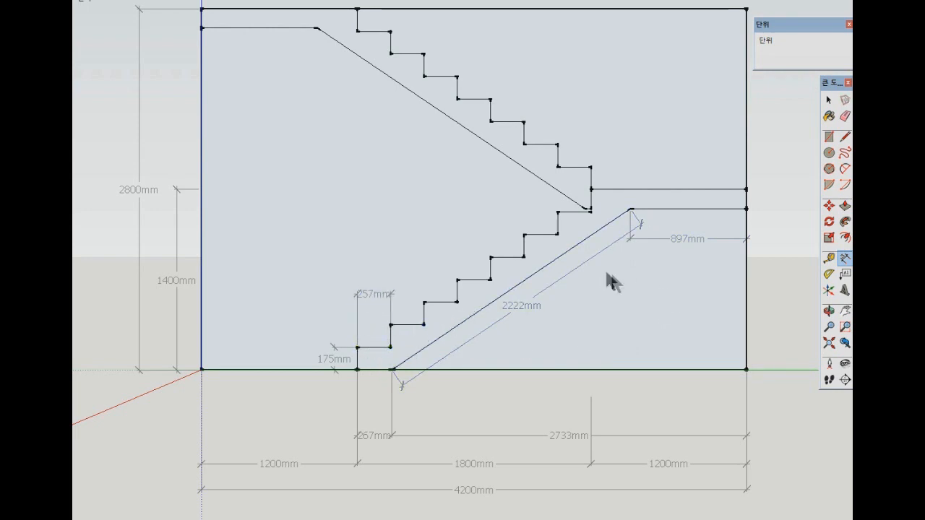
pyautogui.scroll(-3, 607, 276)
pyautogui.scroll(2, 728, 264)
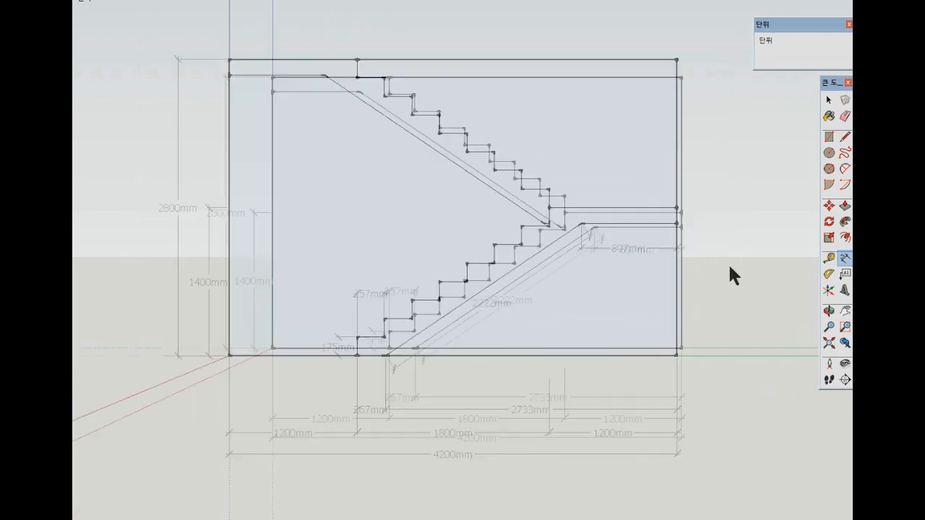
pyautogui.click(549, 208)
pyautogui.click(677, 207)
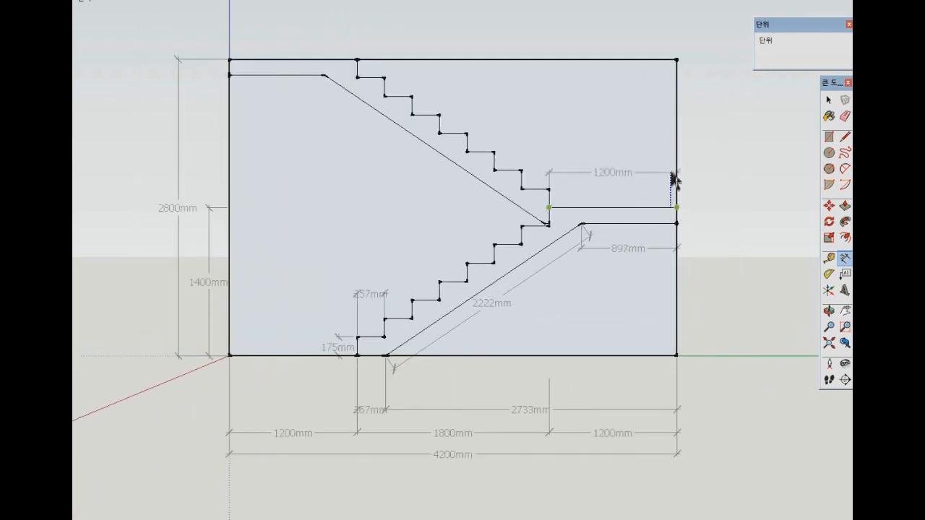
pyautogui.click(672, 166)
# - Dimension the height from the baseline to the middle landing's underside, outside the rectangle's right edge
pyautogui.scroll(-2, 699, 238)
pyautogui.scroll(2, 730, 275)
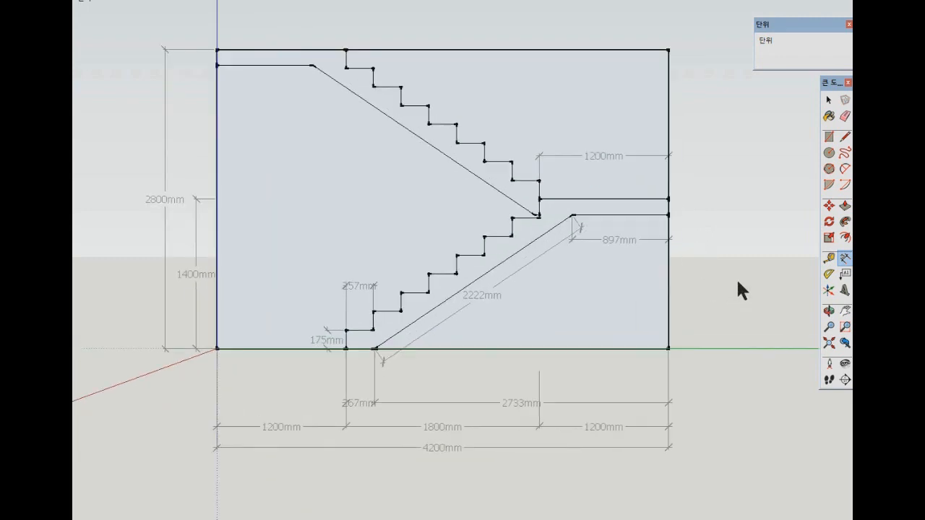
pyautogui.click(669, 349)
pyautogui.click(667, 215)
pyautogui.click(705, 214)
# - Continue the vertical dimension chain with the middle landing's thickness and the height from its top to the rectangle's top edge
pyautogui.scroll(-2, 700, 225)
pyautogui.scroll(2, 766, 195)
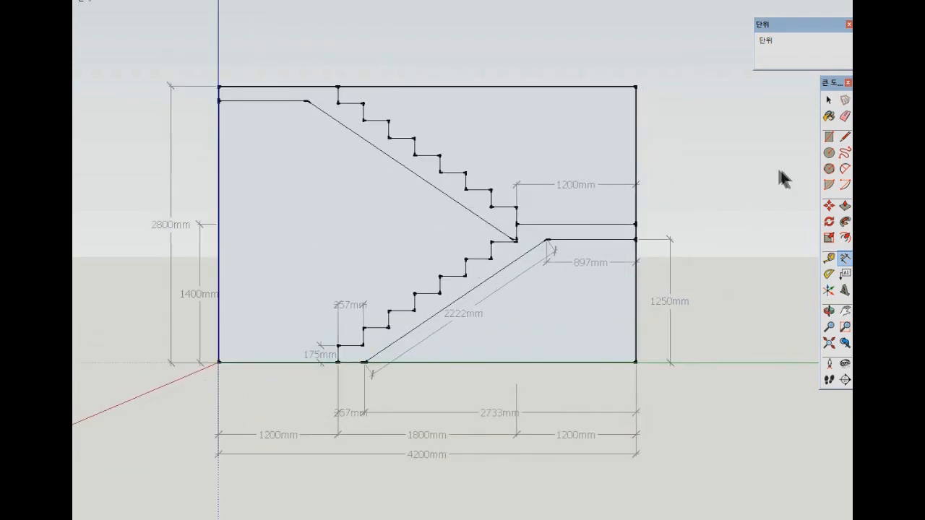
pyautogui.click(636, 240)
pyautogui.click(636, 224)
pyautogui.click(669, 230)
pyautogui.click(636, 225)
pyautogui.click(636, 87)
pyautogui.click(671, 94)
pyautogui.scroll(-1, 683, 271)
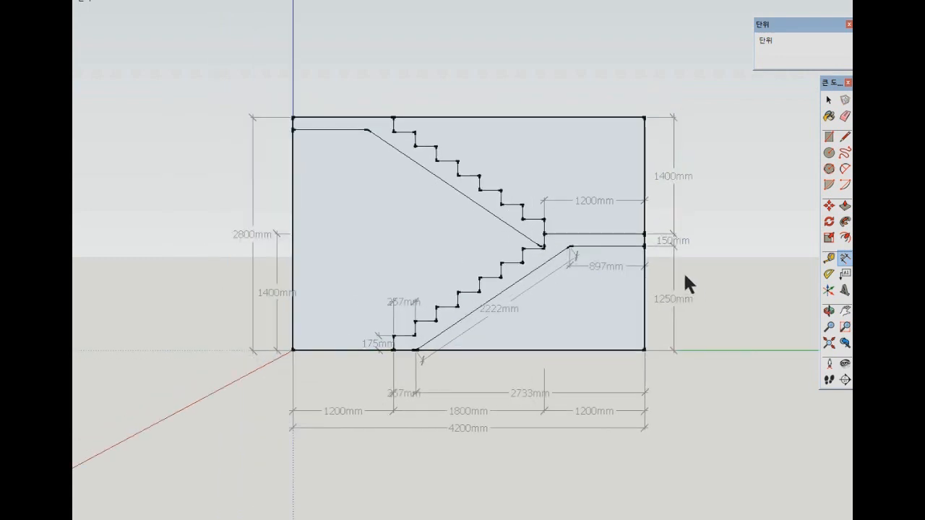
pyautogui.scroll(1, 731, 265)
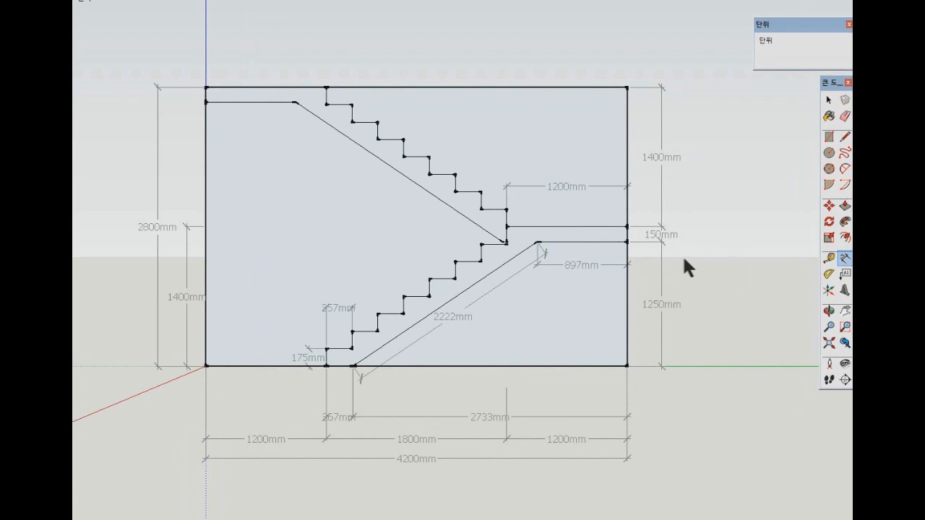
pyautogui.scroll(-1, 679, 264)
pyautogui.scroll(2, 612, 397)
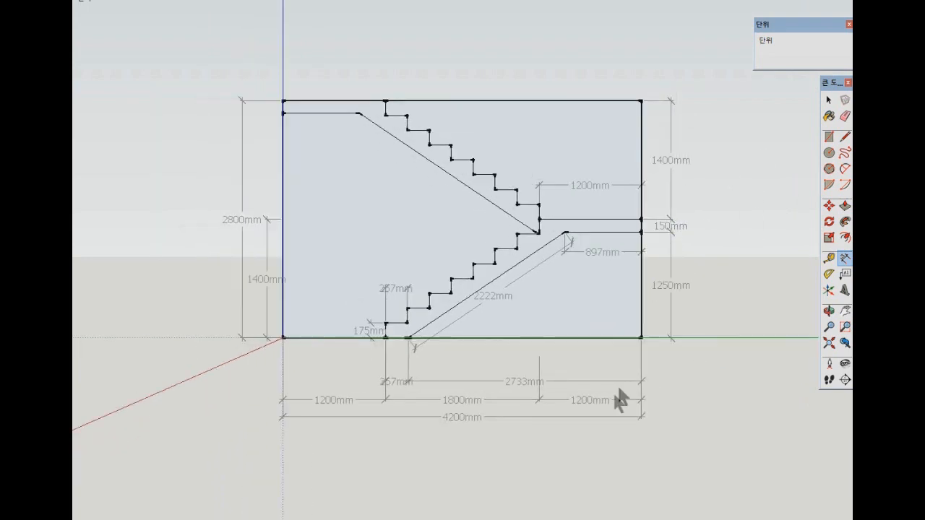